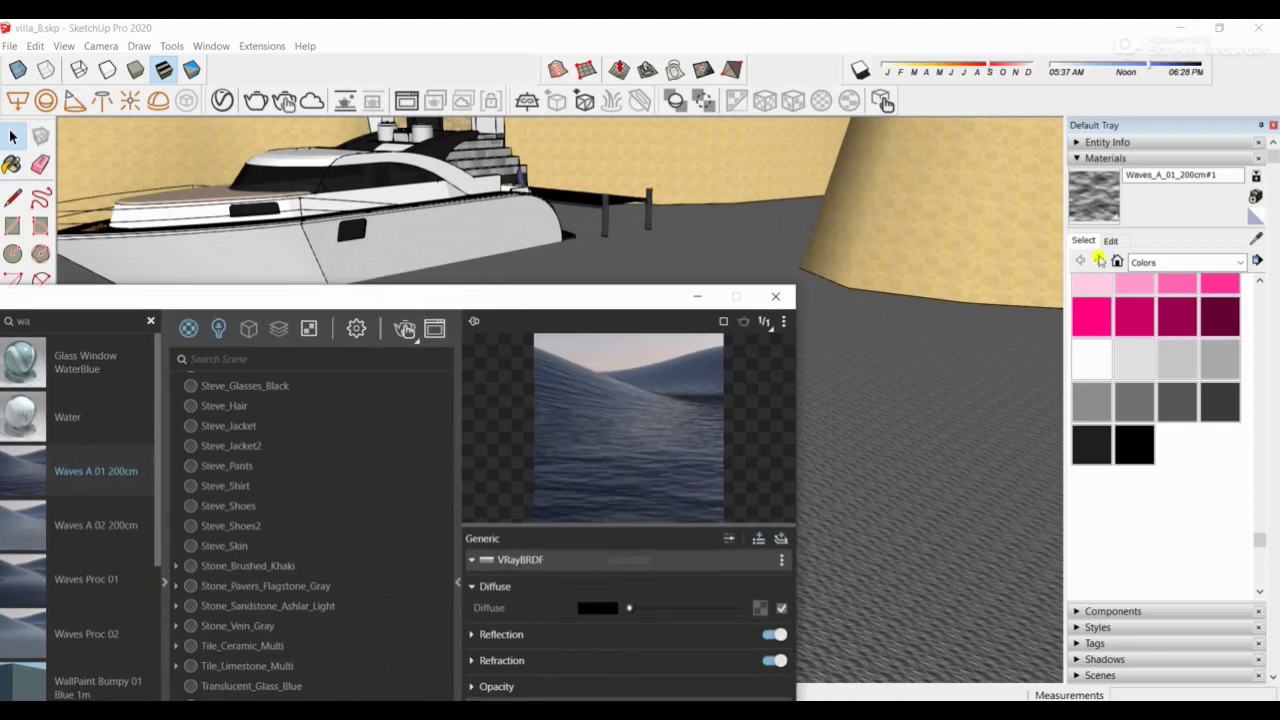
- Set the Waves_A_01_200cm#1 texture size to 3 m and check the wave scale across the bay
triple_click(1108, 427)
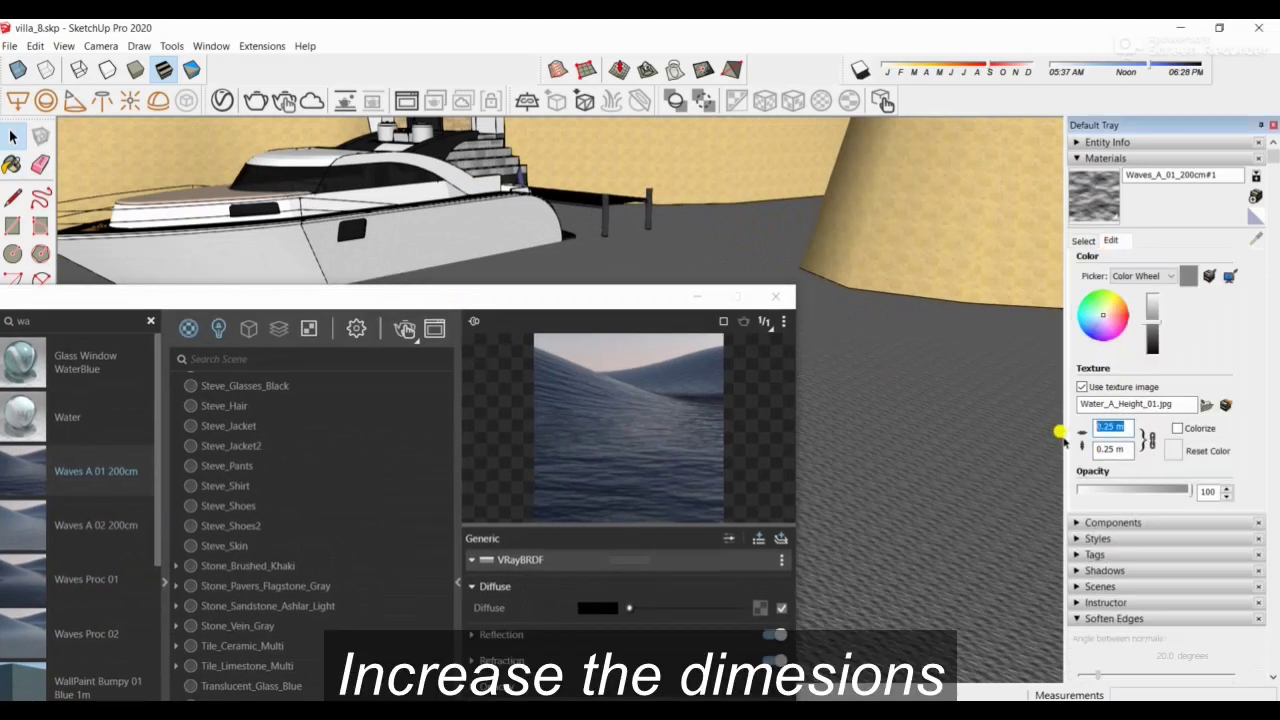
type("3")
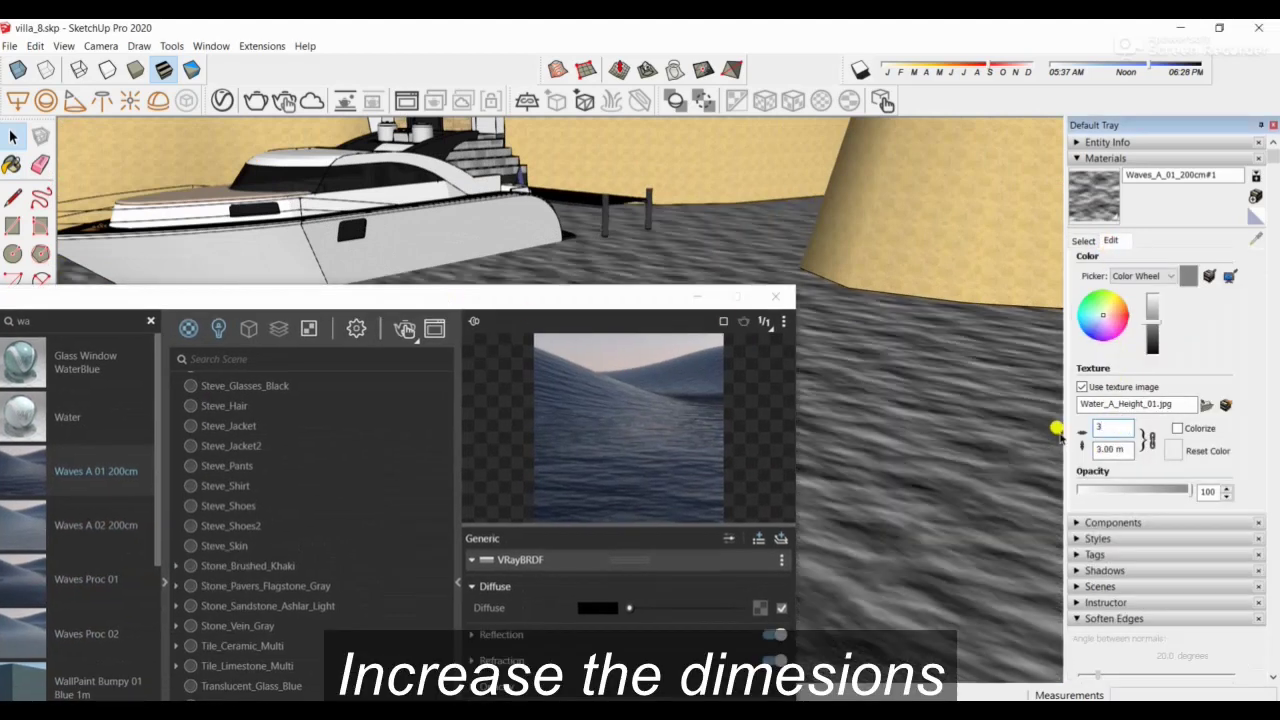
middle_click_drag(978, 303, 694, 313)
left_click(577, 310)
left_click_drag(554, 300, 563, 680)
middle_click_drag(563, 680, 987, 443)
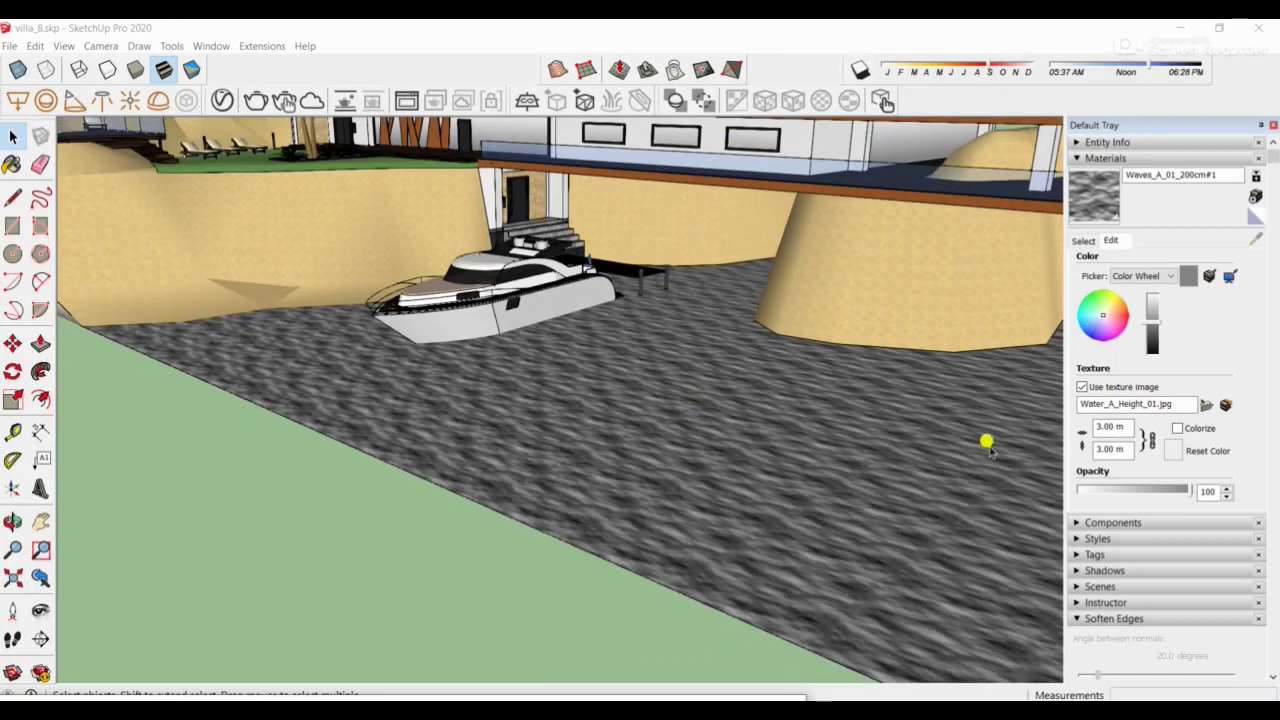
- Enlarge the water texture of Waves_A_01_200cm#1, trying 4 m and settling on 6 m
left_click(1030, 446)
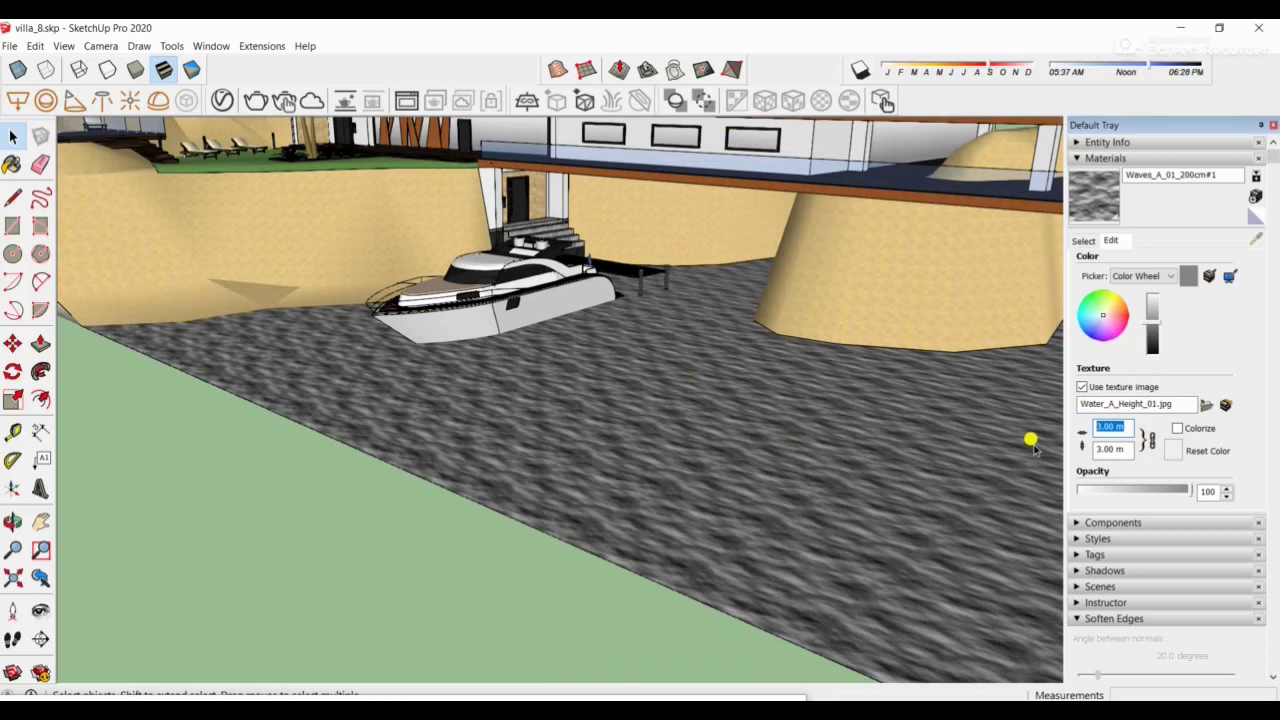
type("4")
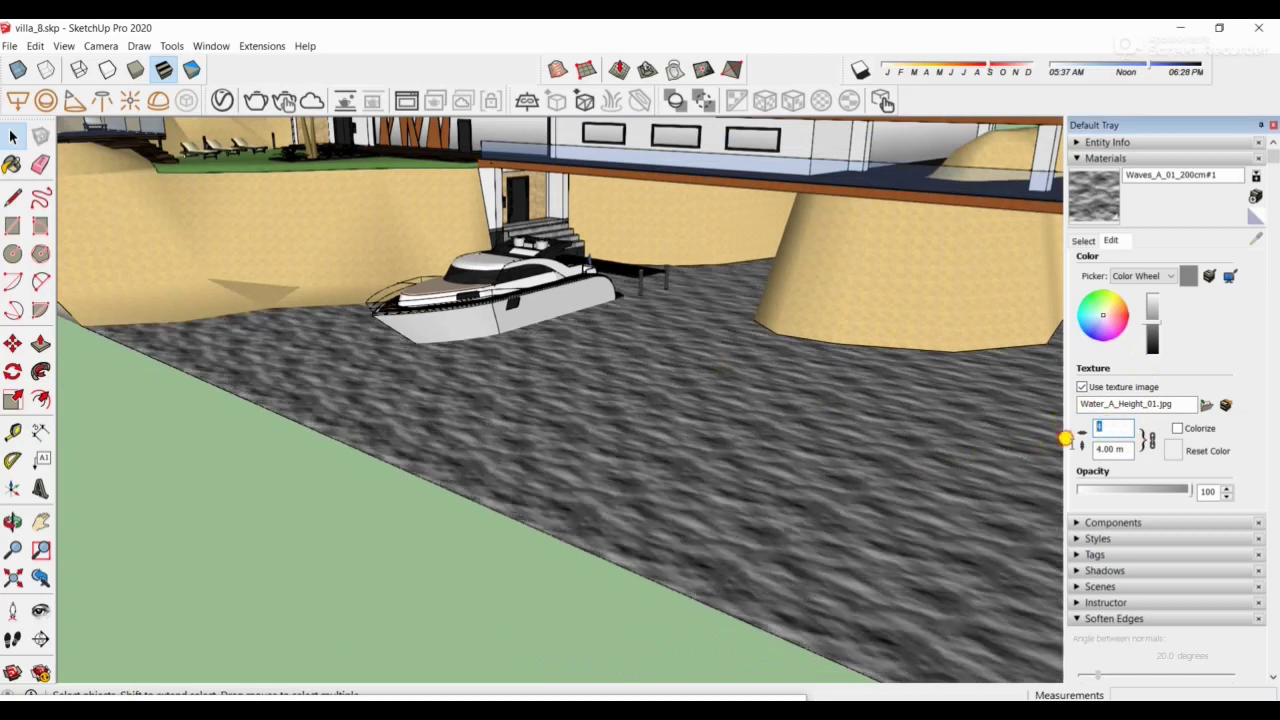
type("6")
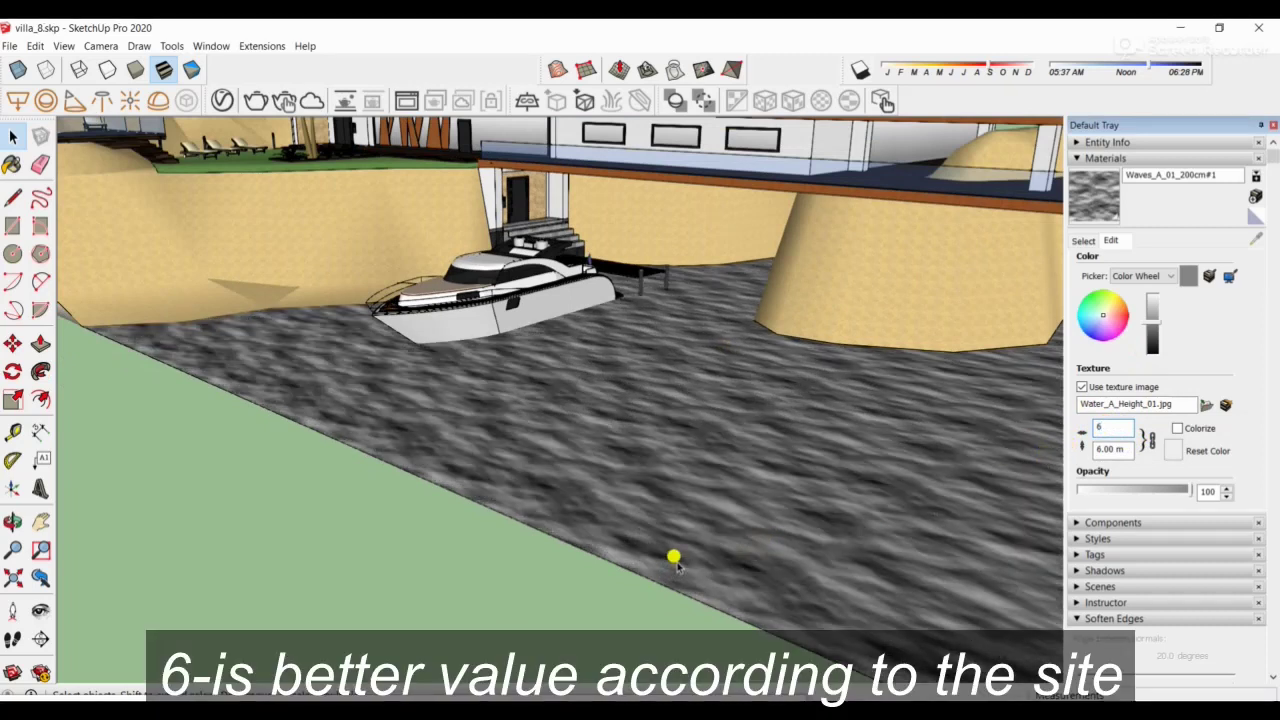
middle_click_drag(632, 300, 502, 400)
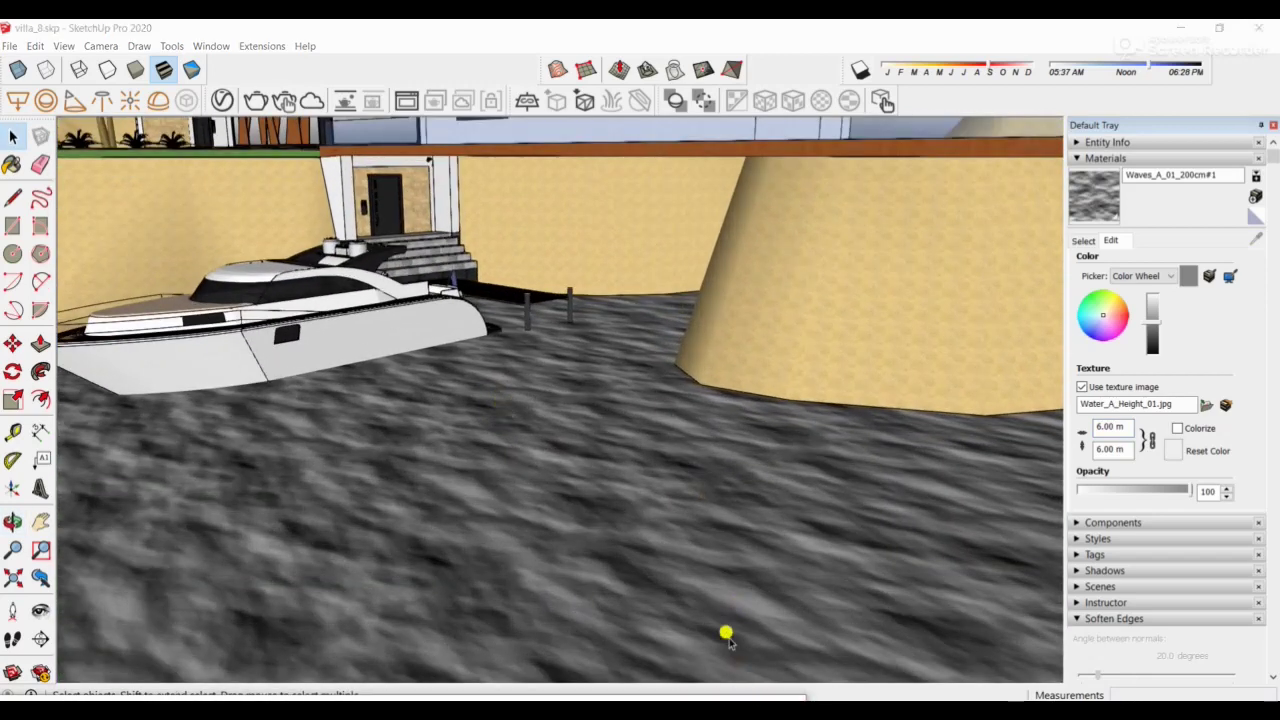
- Start an interactive V-Ray test render of the bay and shift the shadow date slightly, to around September
left_click_drag(700, 698, 836, 119)
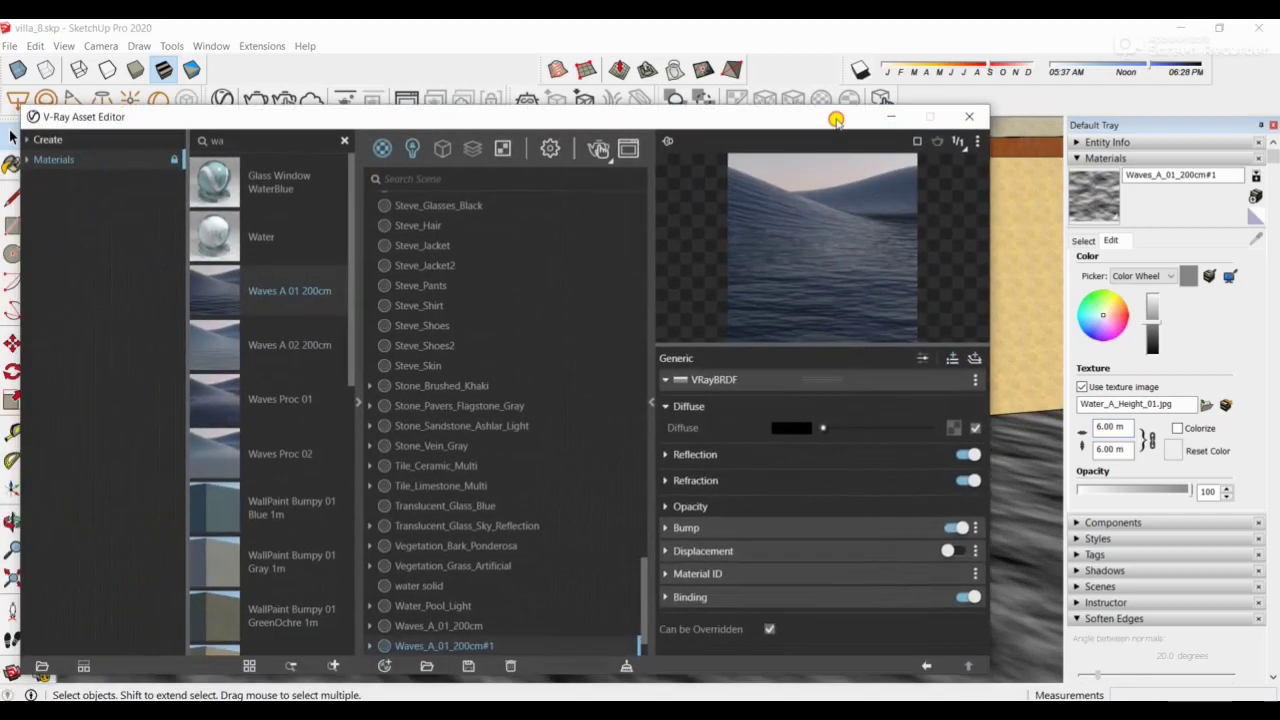
left_click(603, 149)
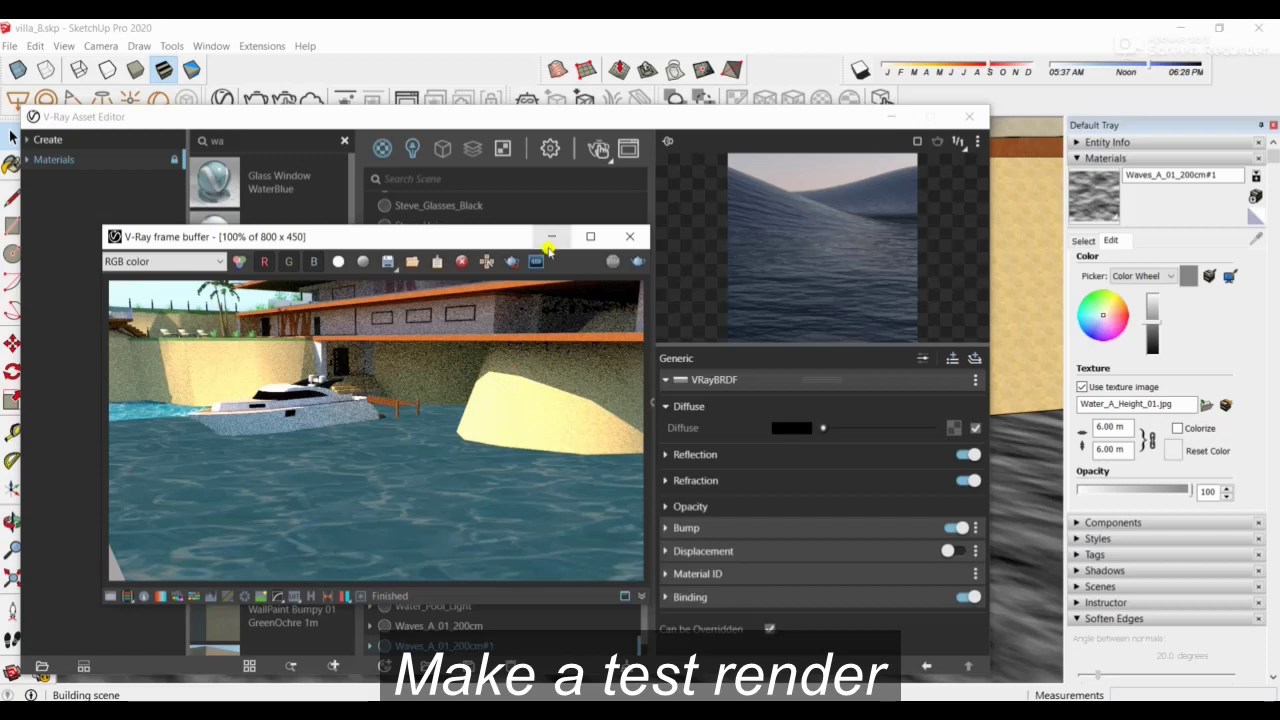
left_click_drag(452, 238, 517, 177)
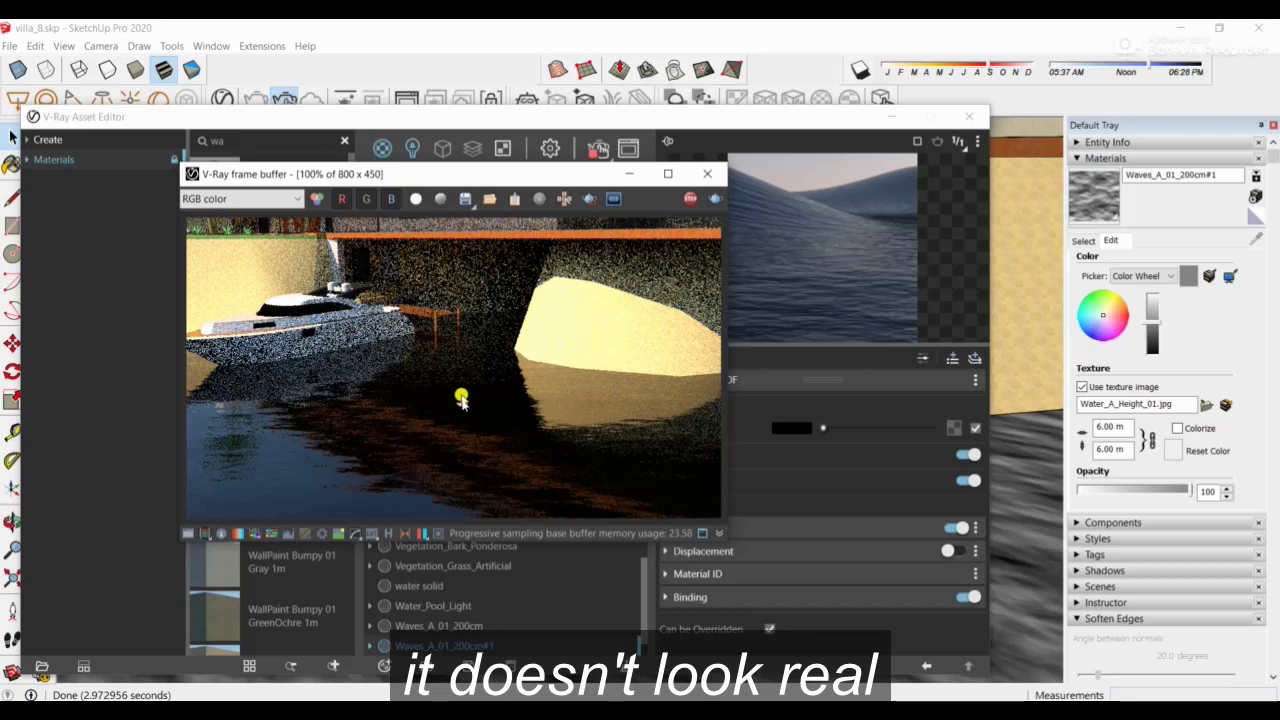
left_click(987, 66)
left_click_drag(987, 66, 985, 65)
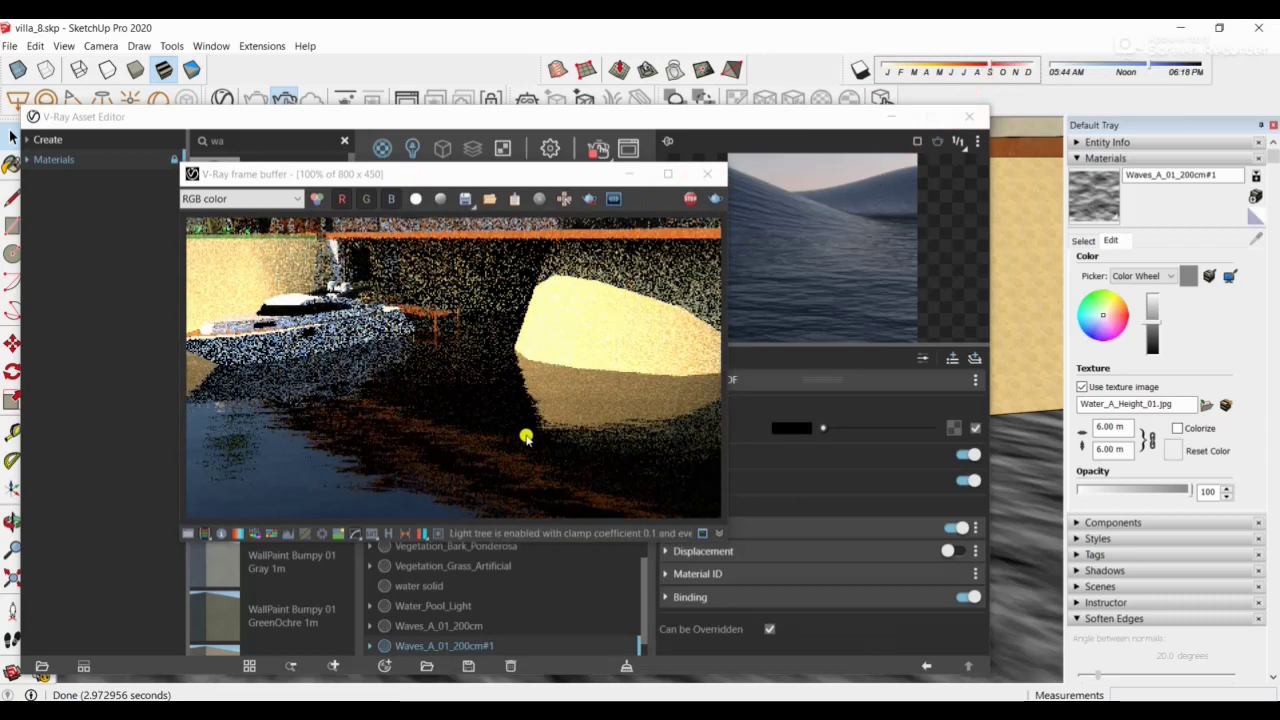
- Collapse the material library and arrange the Asset Editor and the render frame buffer side by side
left_click_drag(536, 180, 520, 668)
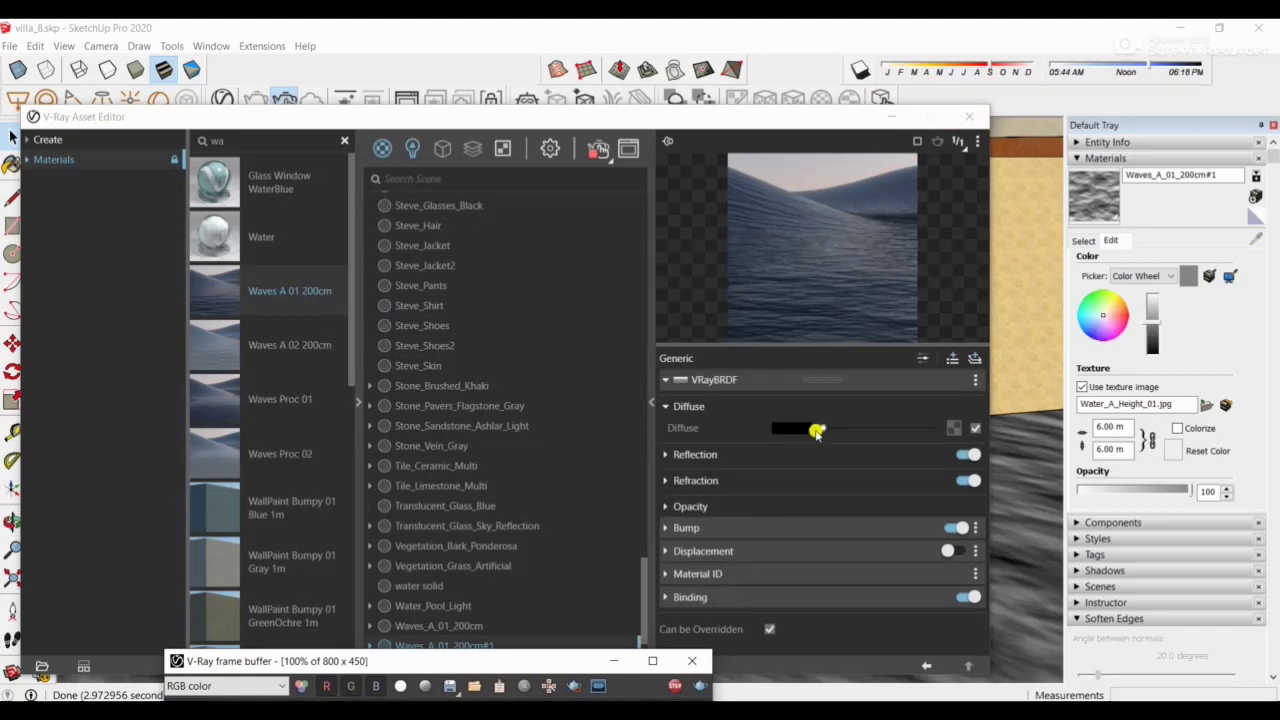
left_click(358, 403)
left_click_drag(612, 119, 842, 113)
left_click(284, 101)
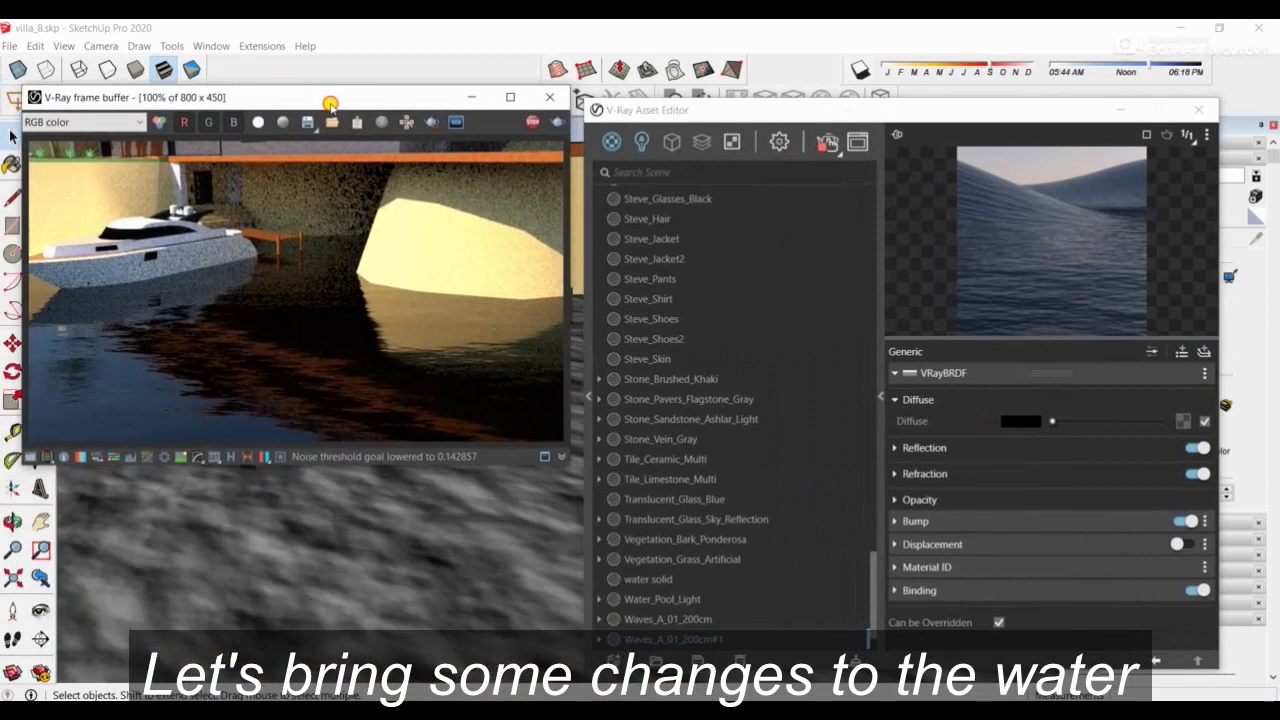
- Set the water material's diffuse color to bright blue with R 0.219, G 0.737 and B 0.921
left_click_drag(1058, 426, 1064, 424)
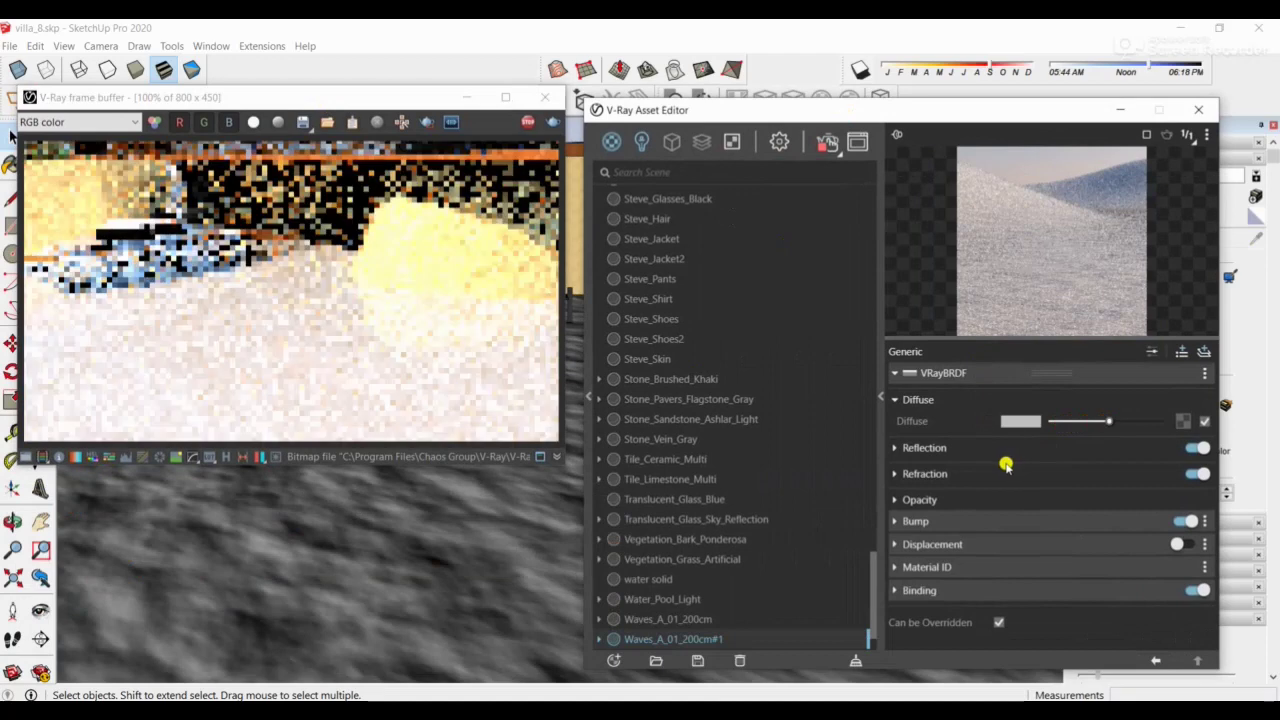
left_click(1032, 422)
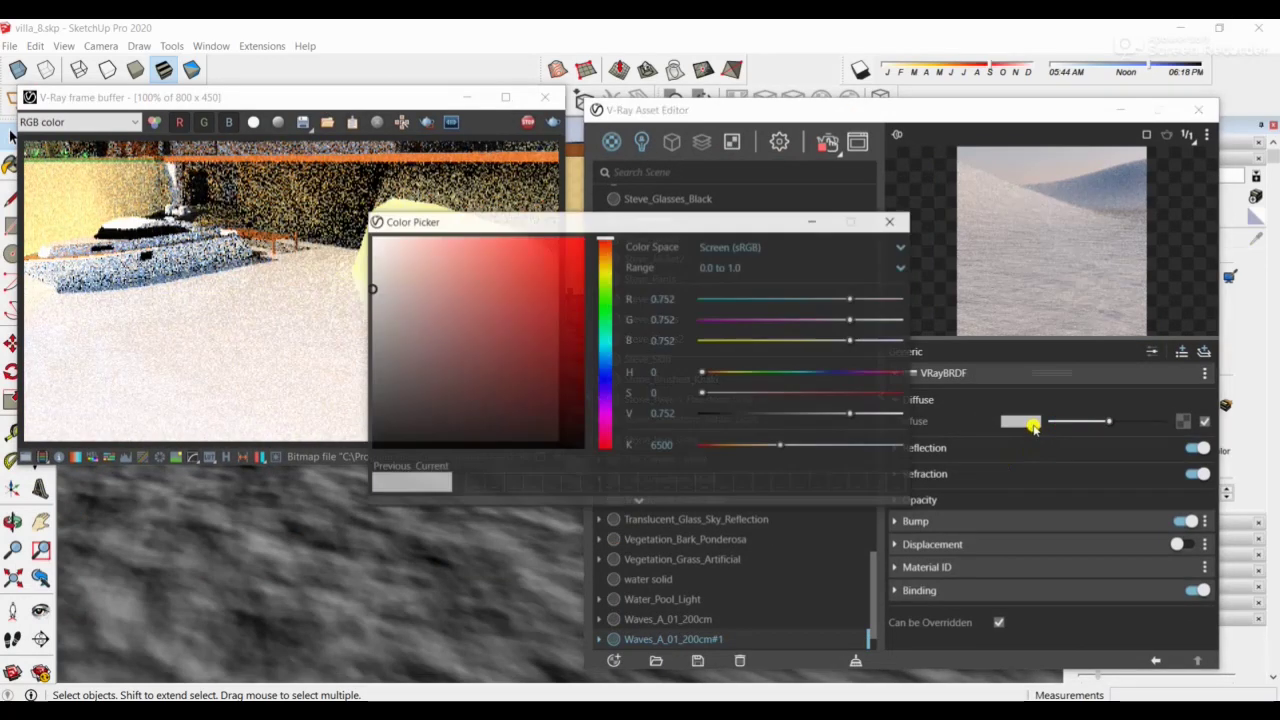
left_click_drag(609, 240, 607, 346)
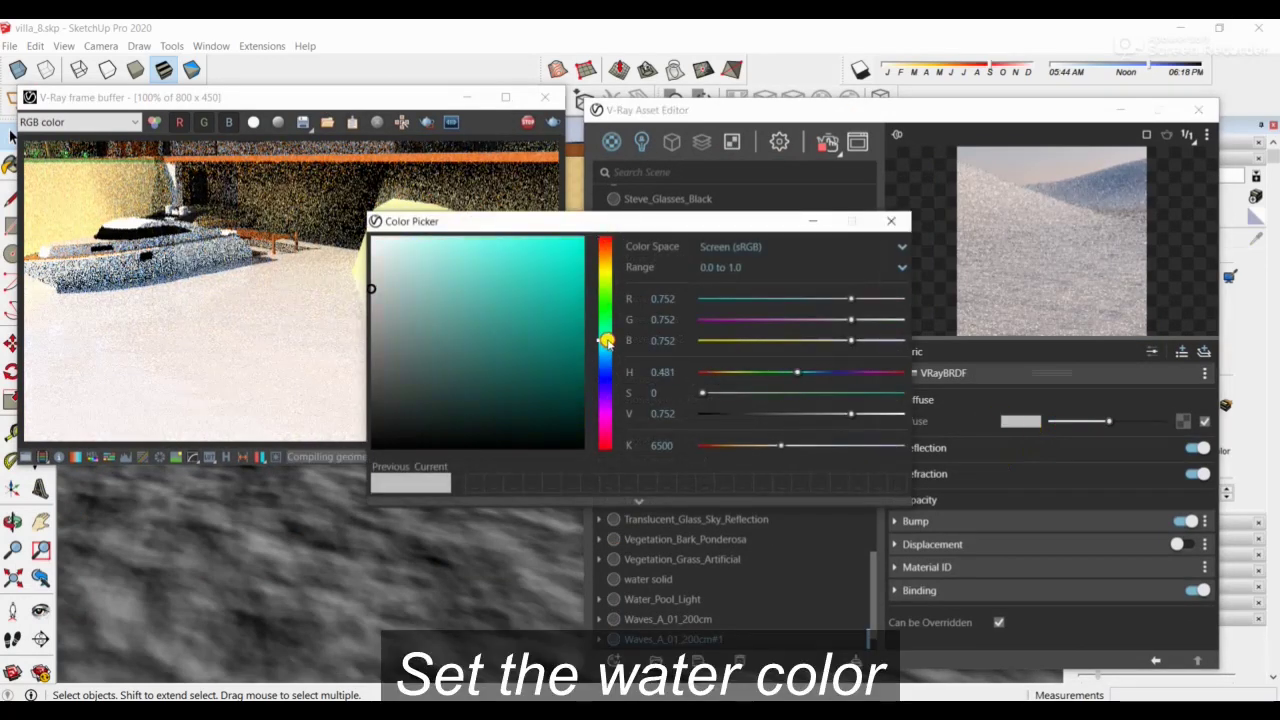
mouse_move(504, 305)
left_mouse_down()
mouse_move(491, 260)
mouse_move(508, 257)
left_mouse_up()
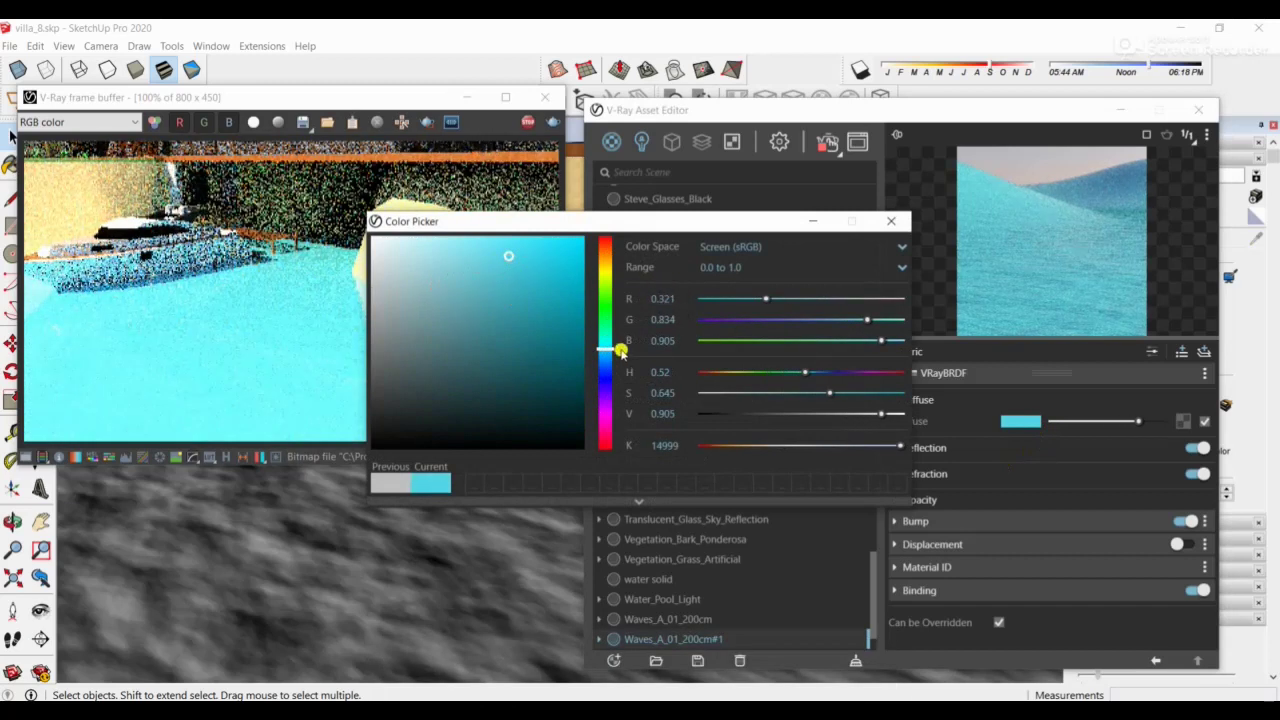
left_click_drag(605, 350, 605, 353)
left_click_drag(508, 257, 534, 256)
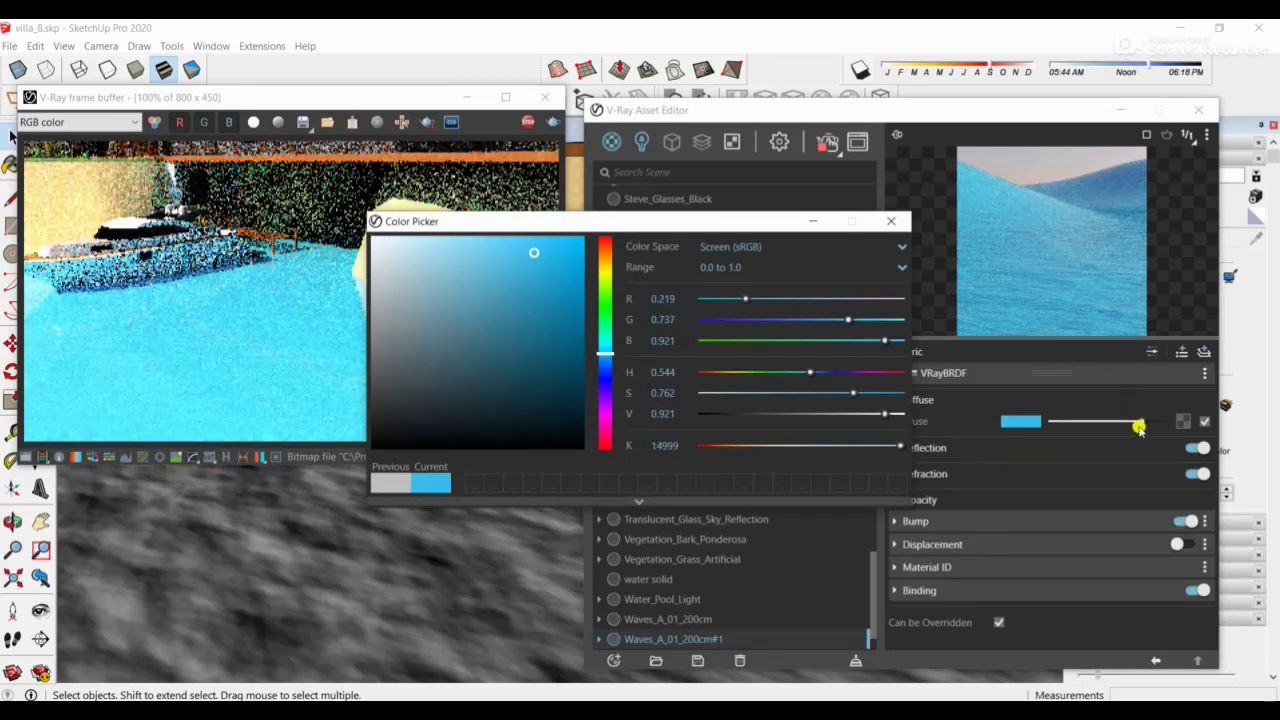
- Darken the diffuse color to a deep sea blue and inspect the water up close in the render
left_click(1137, 423)
left_click_drag(1139, 421, 1087, 423)
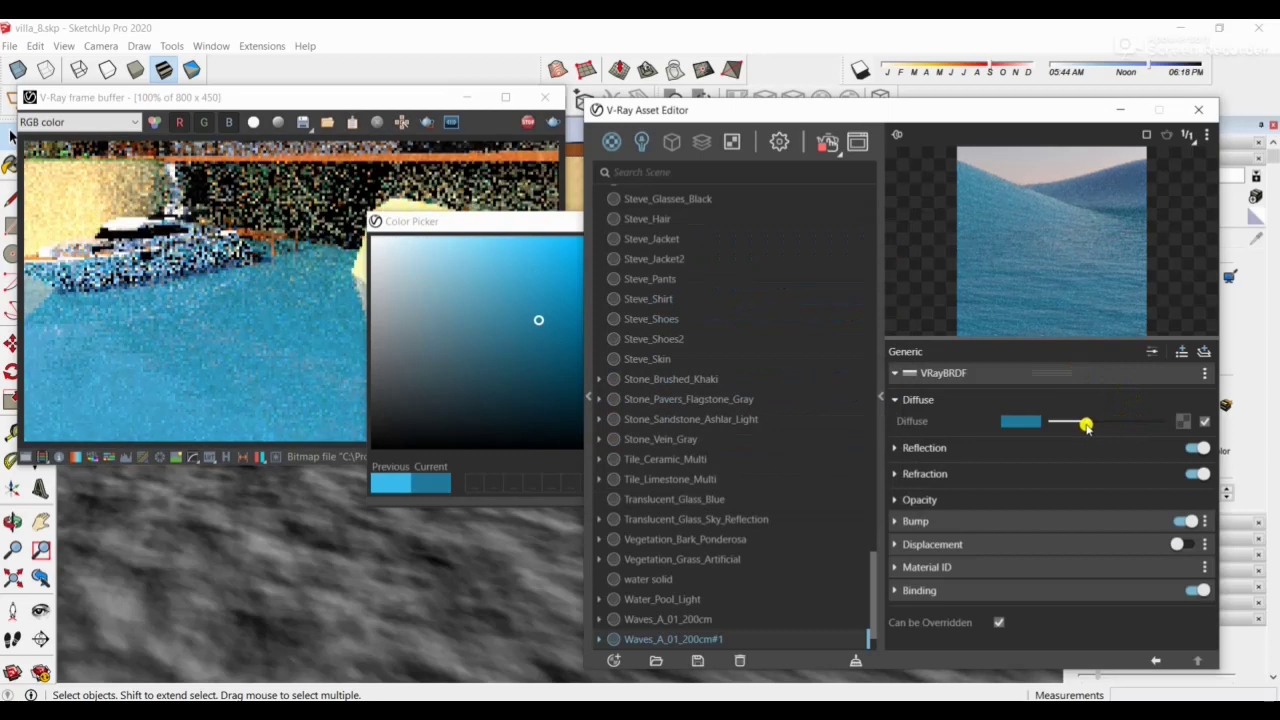
left_click_drag(1089, 424, 1079, 424)
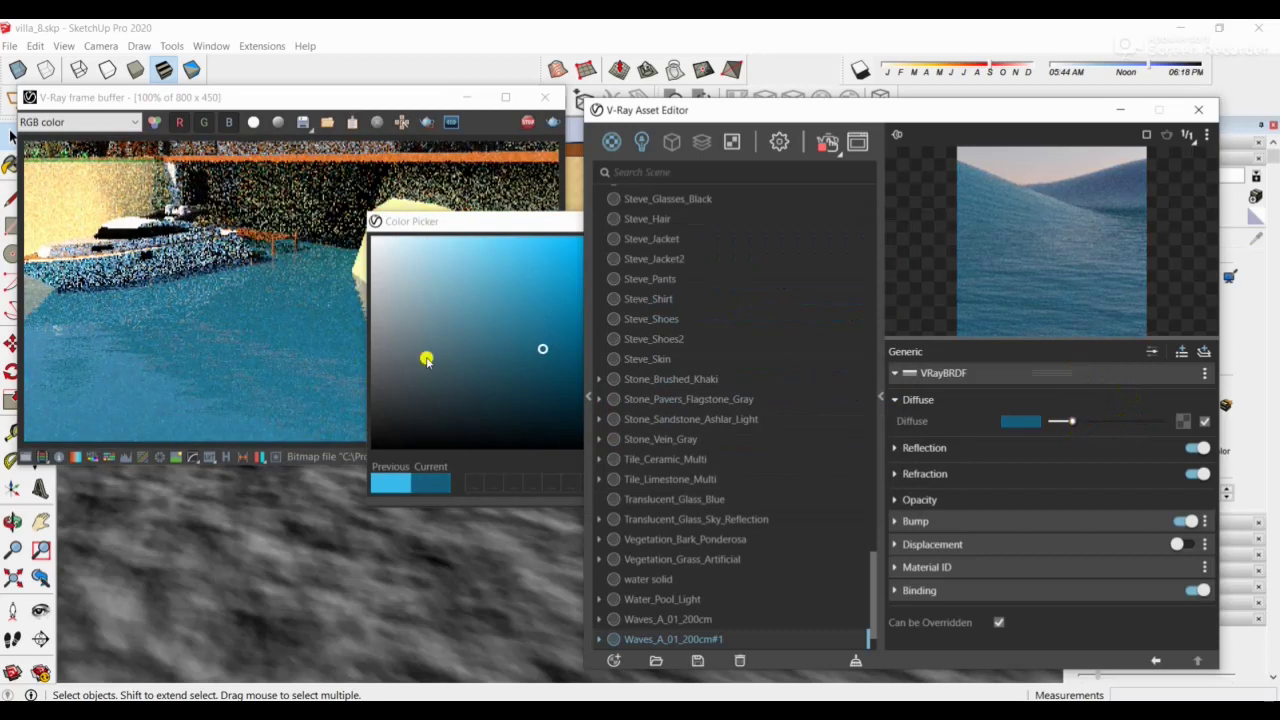
left_click(226, 320)
scroll(264, 350, "up", 1)
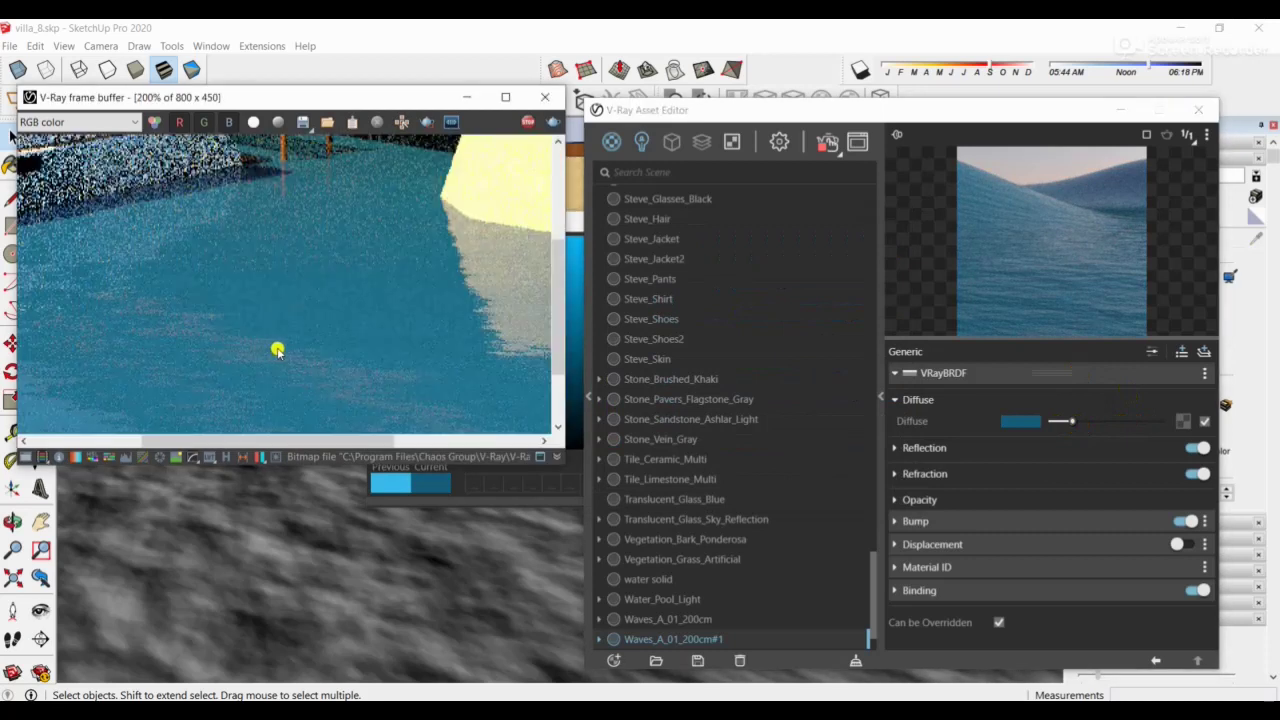
scroll(276, 350, "down", 1)
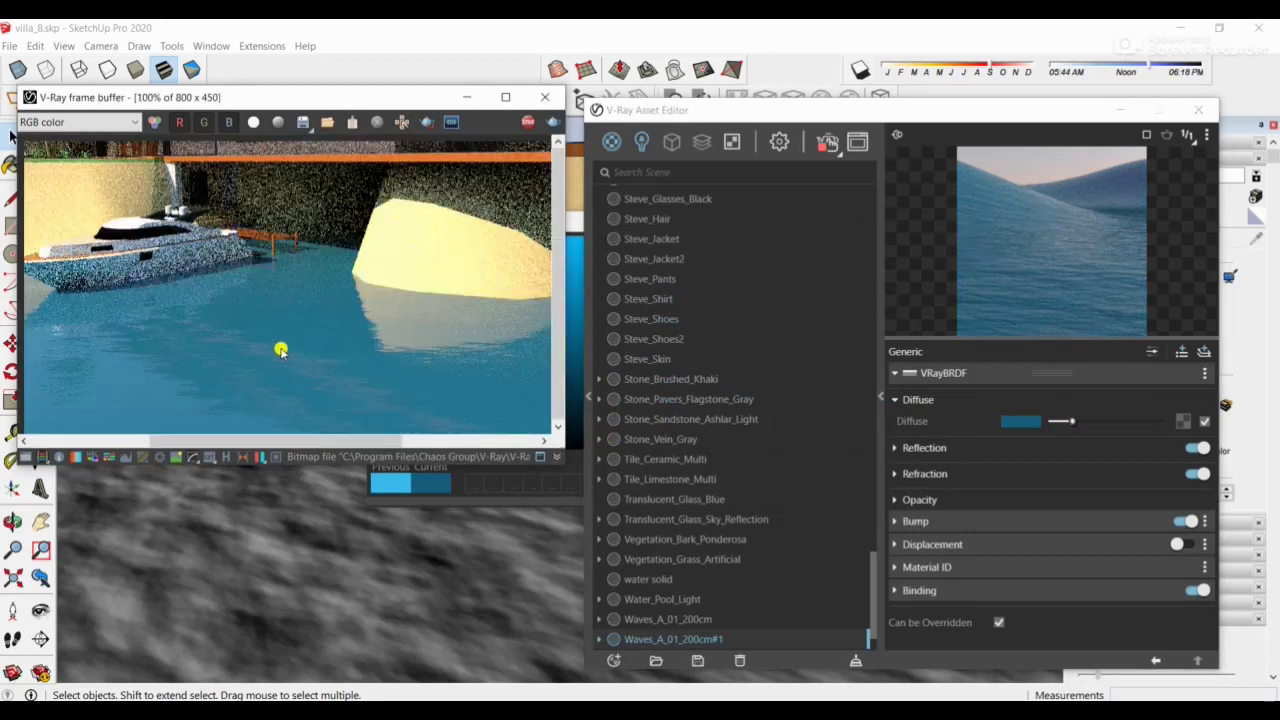
- Darken the water's reflection color to light grey, and enable the reflection IOR with a value of 19.31
left_click(954, 449)
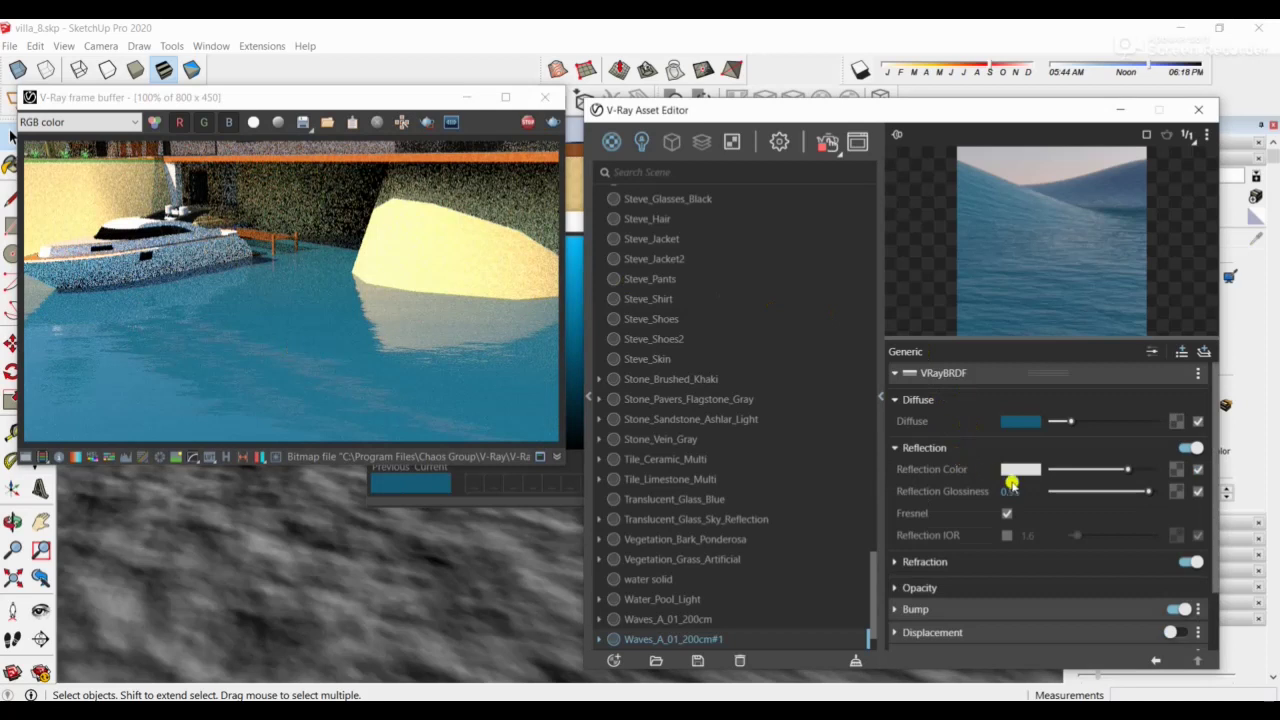
left_click(1125, 473)
left_click_drag(1130, 472, 1105, 478)
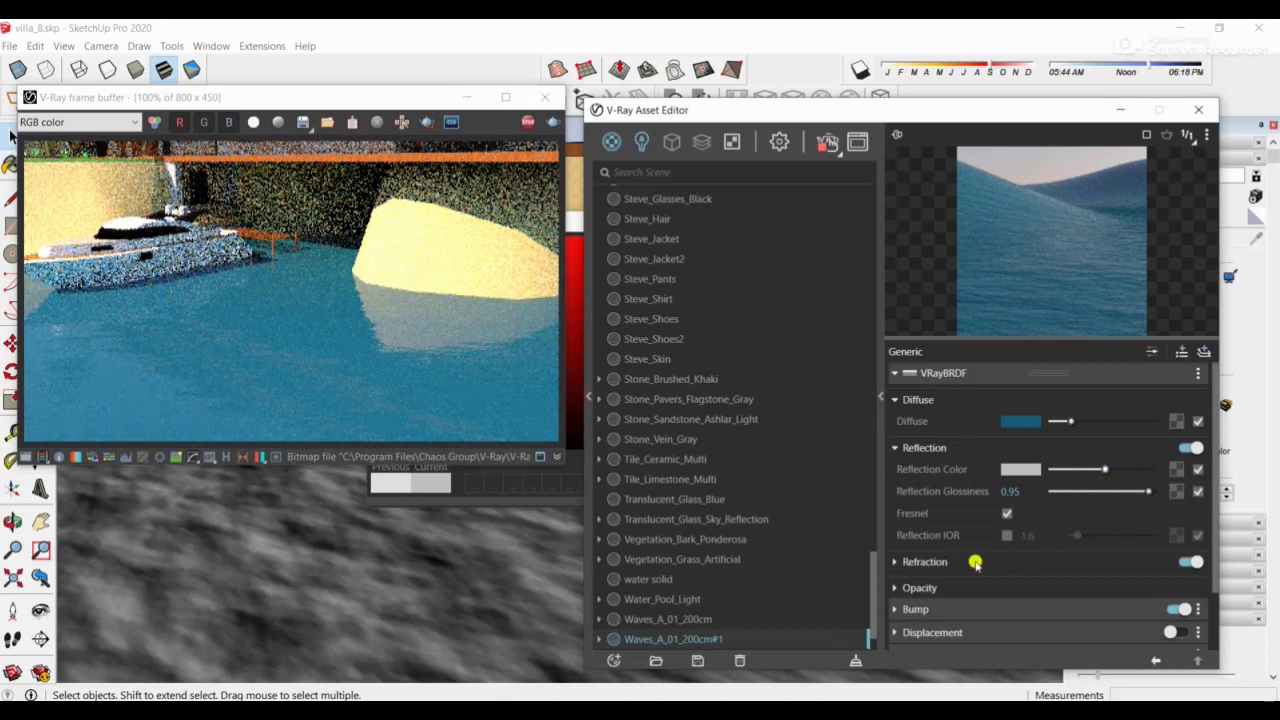
left_click(1007, 536)
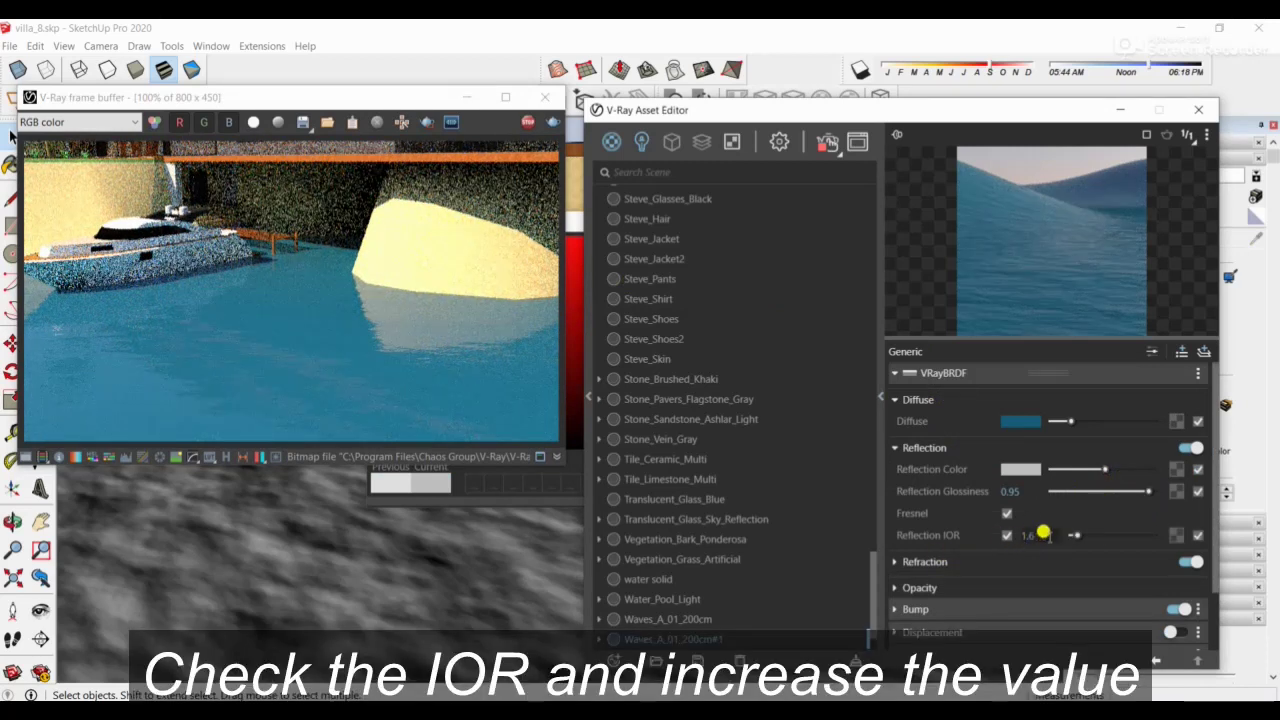
left_click_drag(1075, 539, 1121, 536)
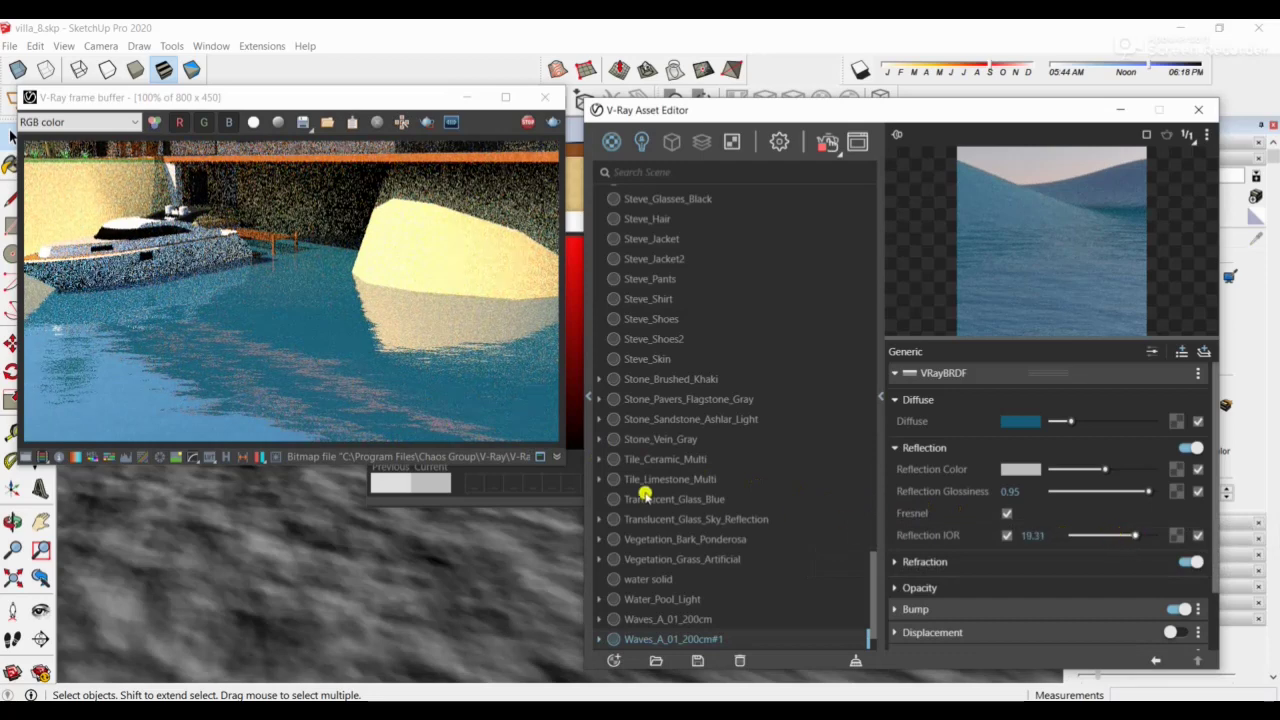
left_click(280, 400)
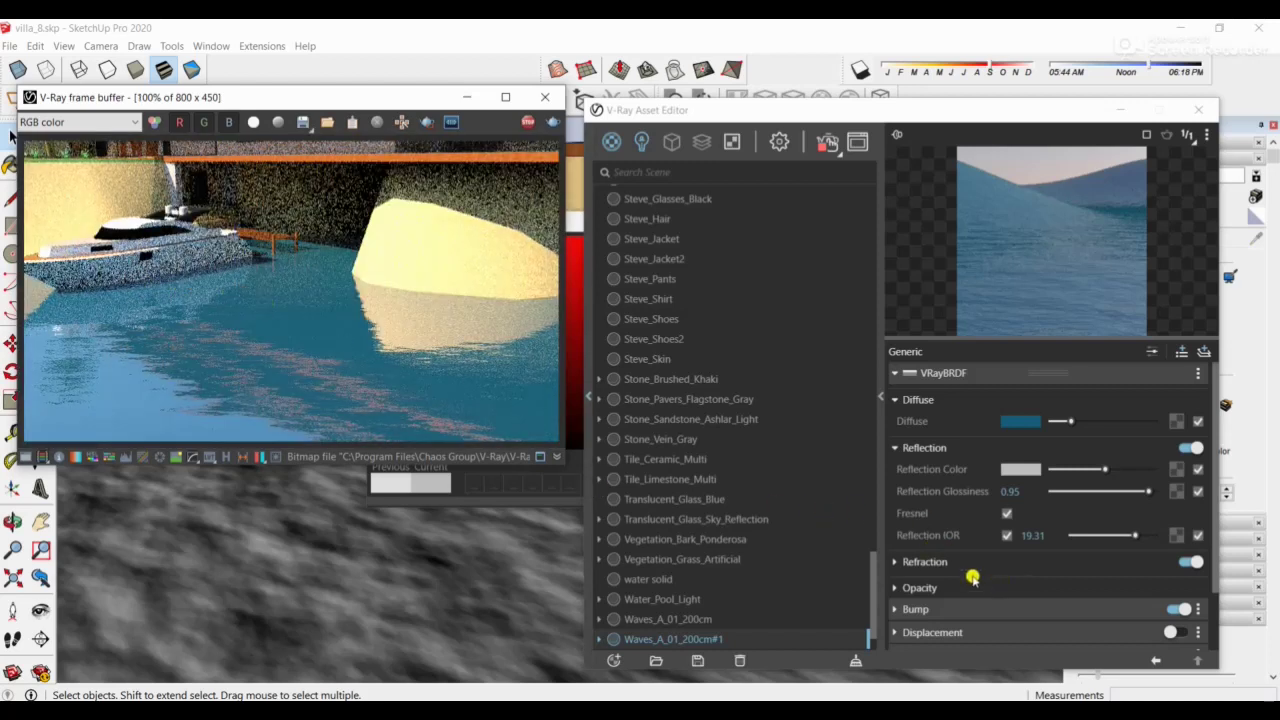
- Set the water material's refraction color to dark grey
left_click(1010, 561)
scroll(1040, 540, "down", 3)
left_click_drag(1050, 411, 1078, 404)
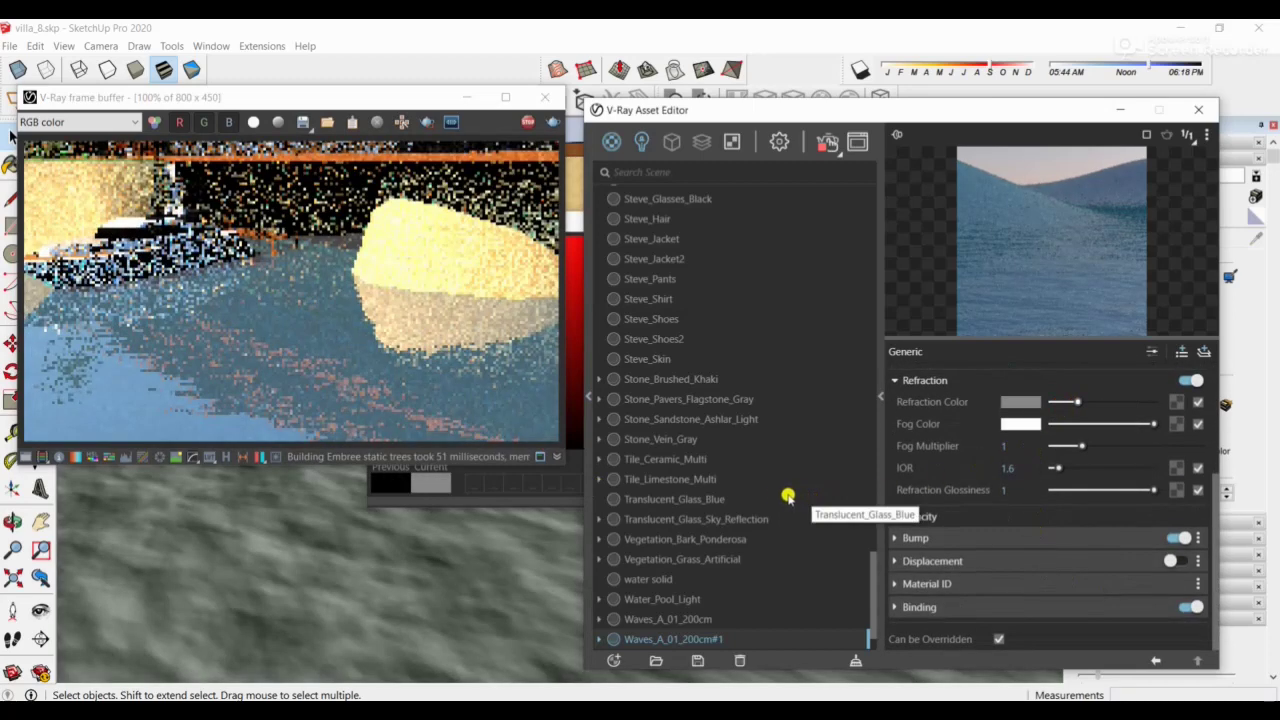
left_click(384, 400)
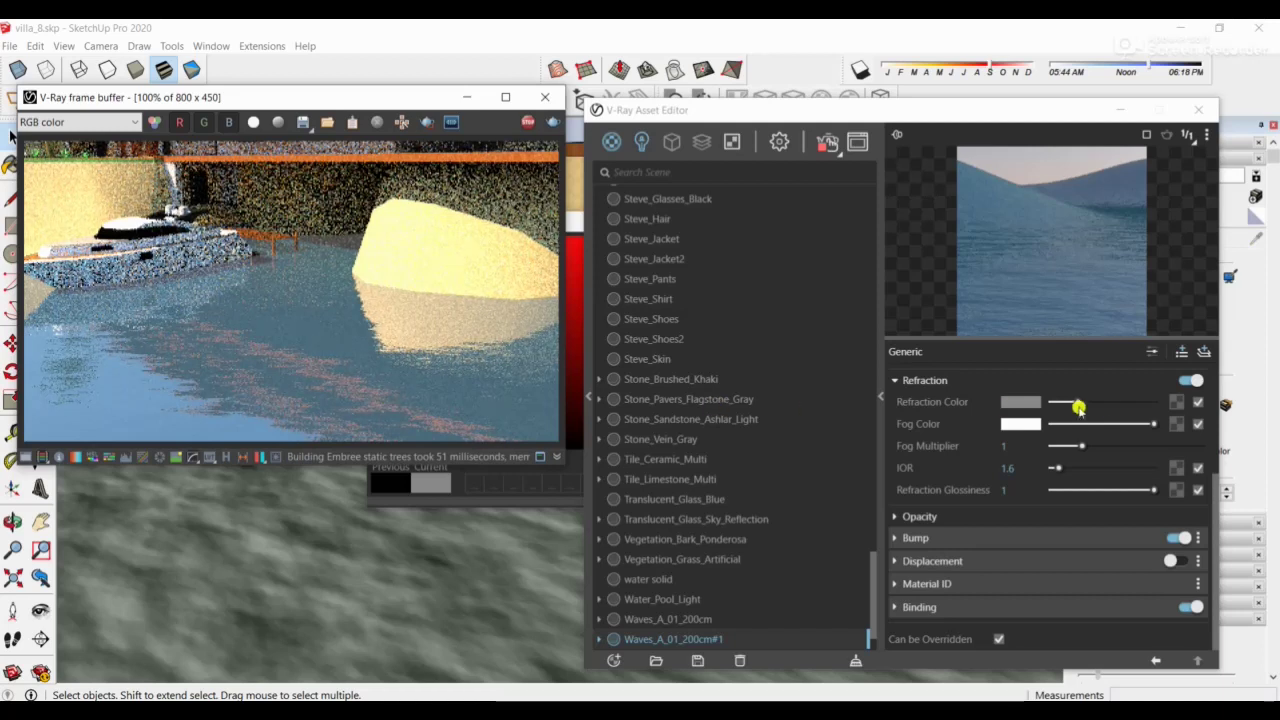
left_click_drag(1078, 408, 1056, 402)
- Darken the fog color slightly to light grey and lower the refraction glossiness to 0.8
left_click_drag(1155, 424, 1130, 431)
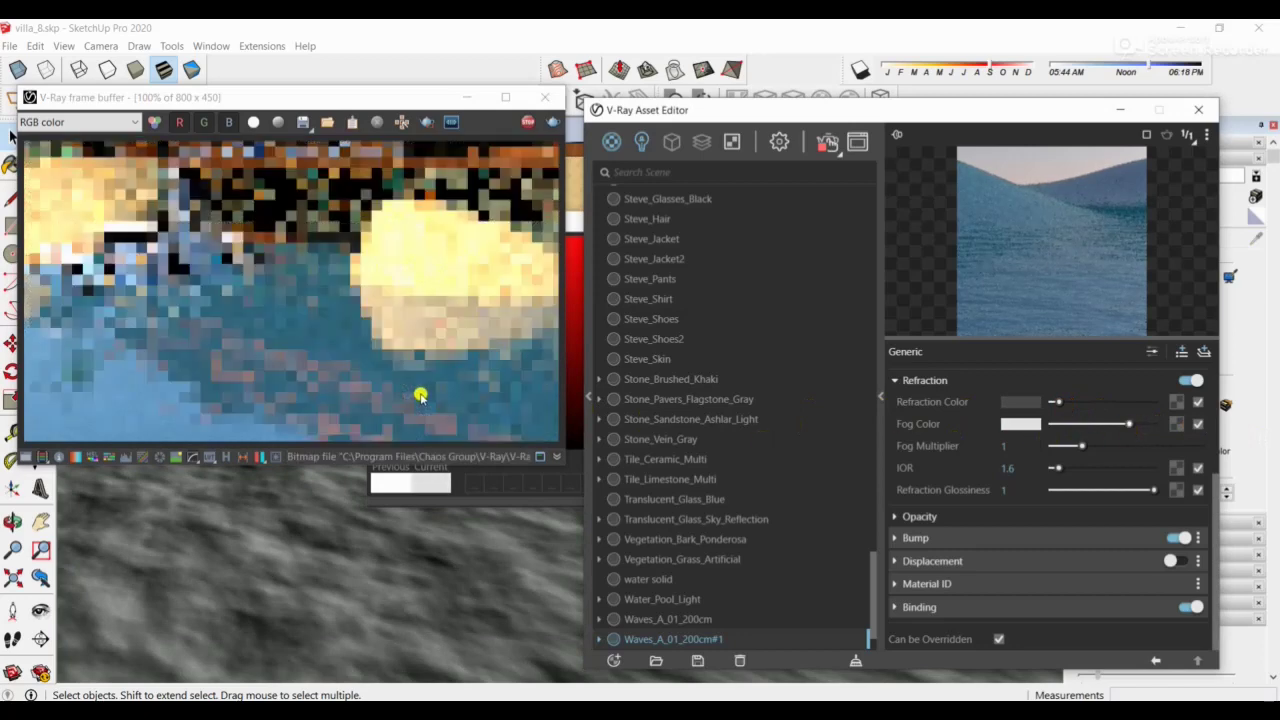
left_click(489, 432)
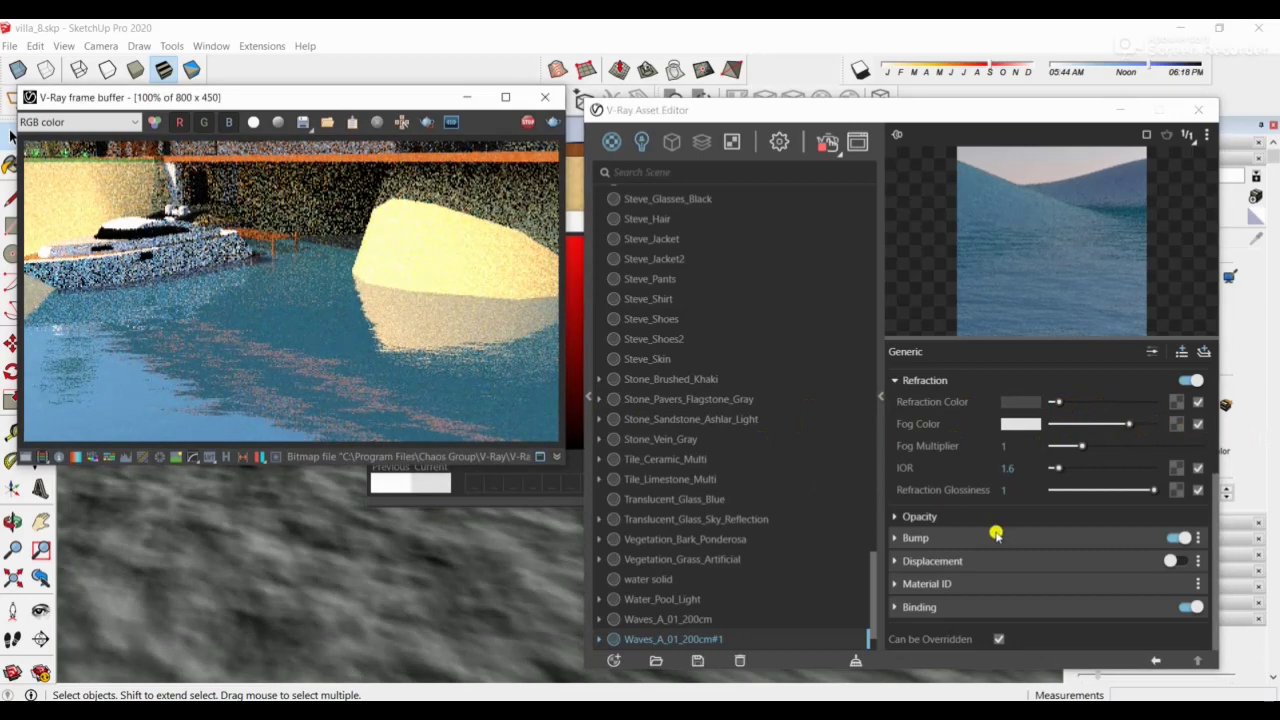
left_click_drag(1151, 488, 1139, 494)
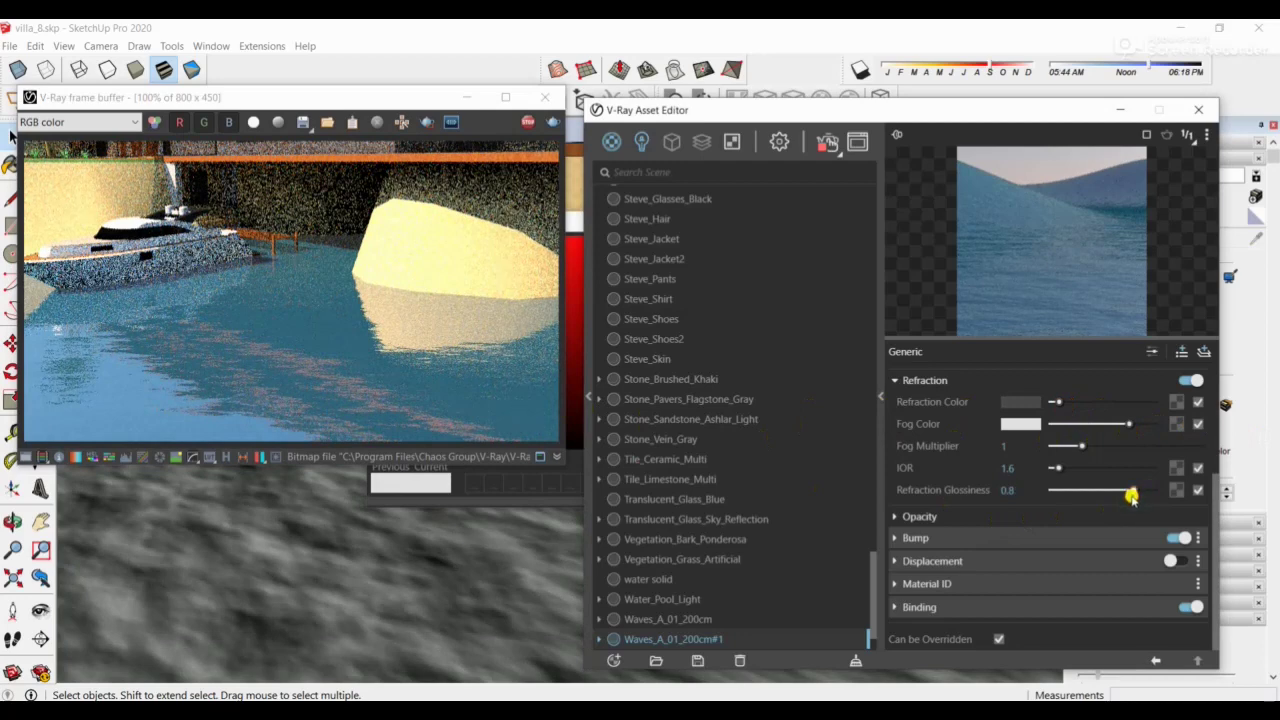
left_click(427, 387)
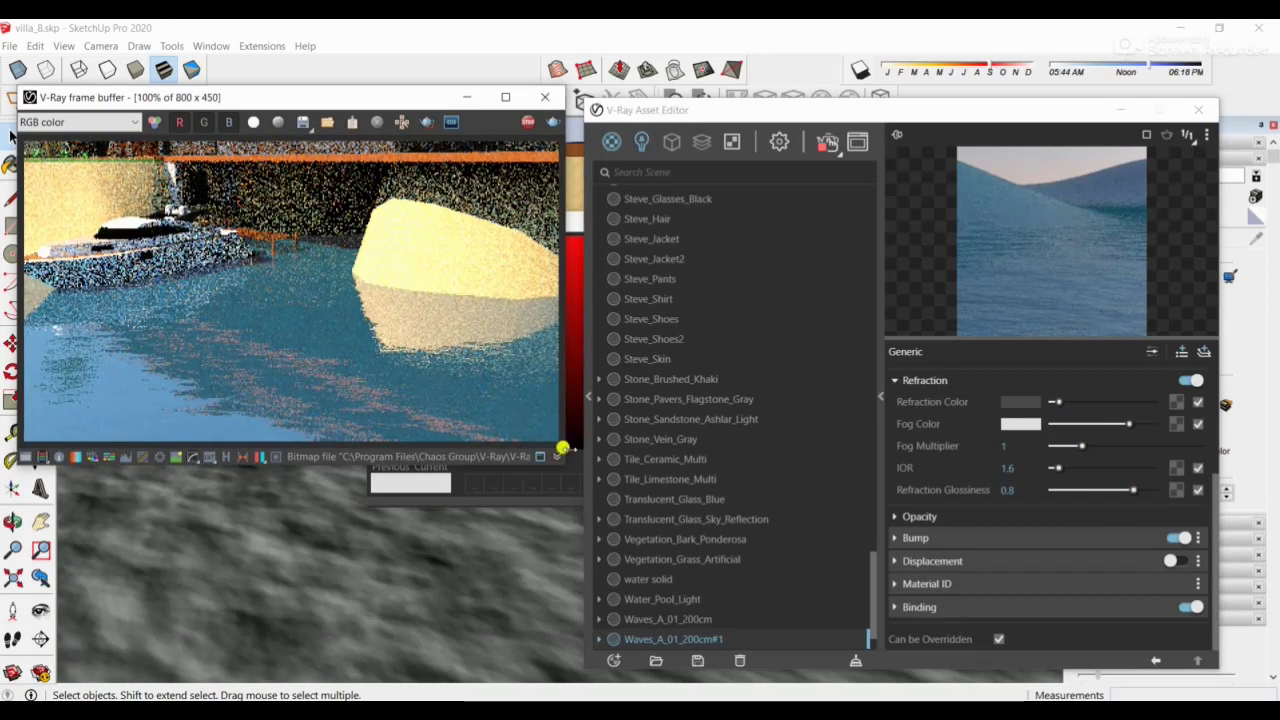
- Raise the water material's bump amount to 4 for stronger waves
left_click(932, 516)
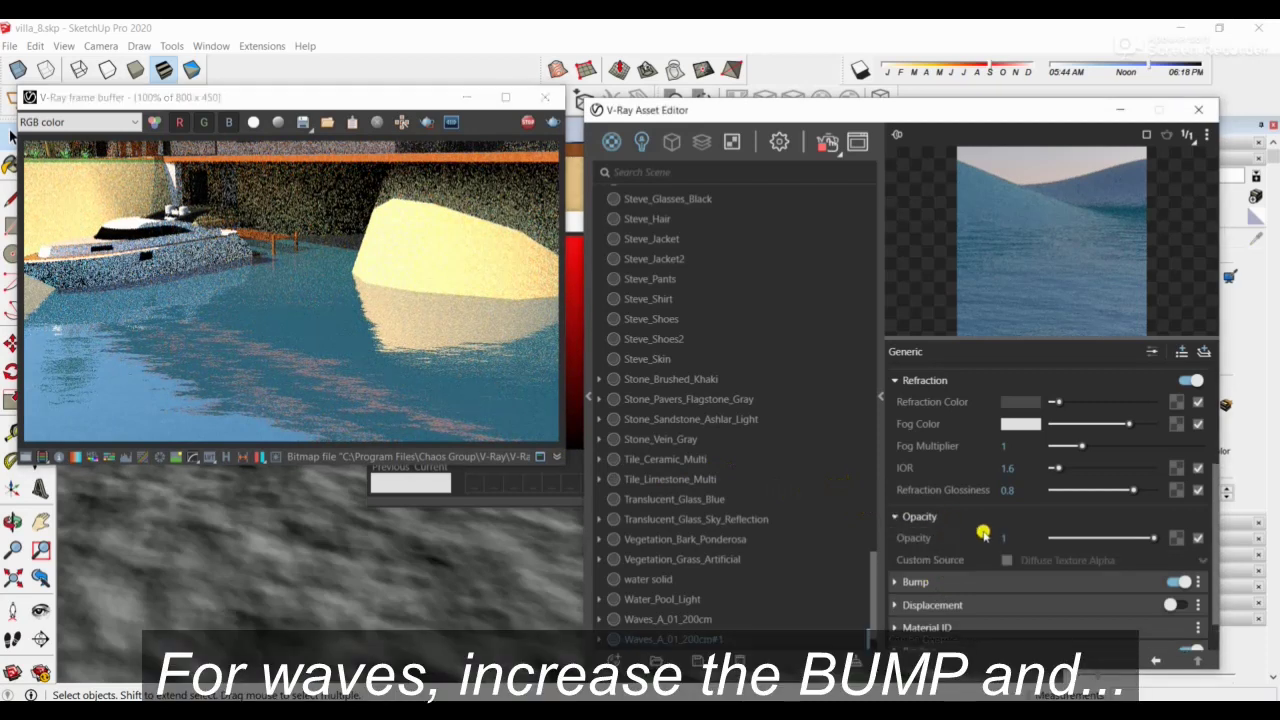
left_click(915, 586)
scroll(1000, 523, "down", 1)
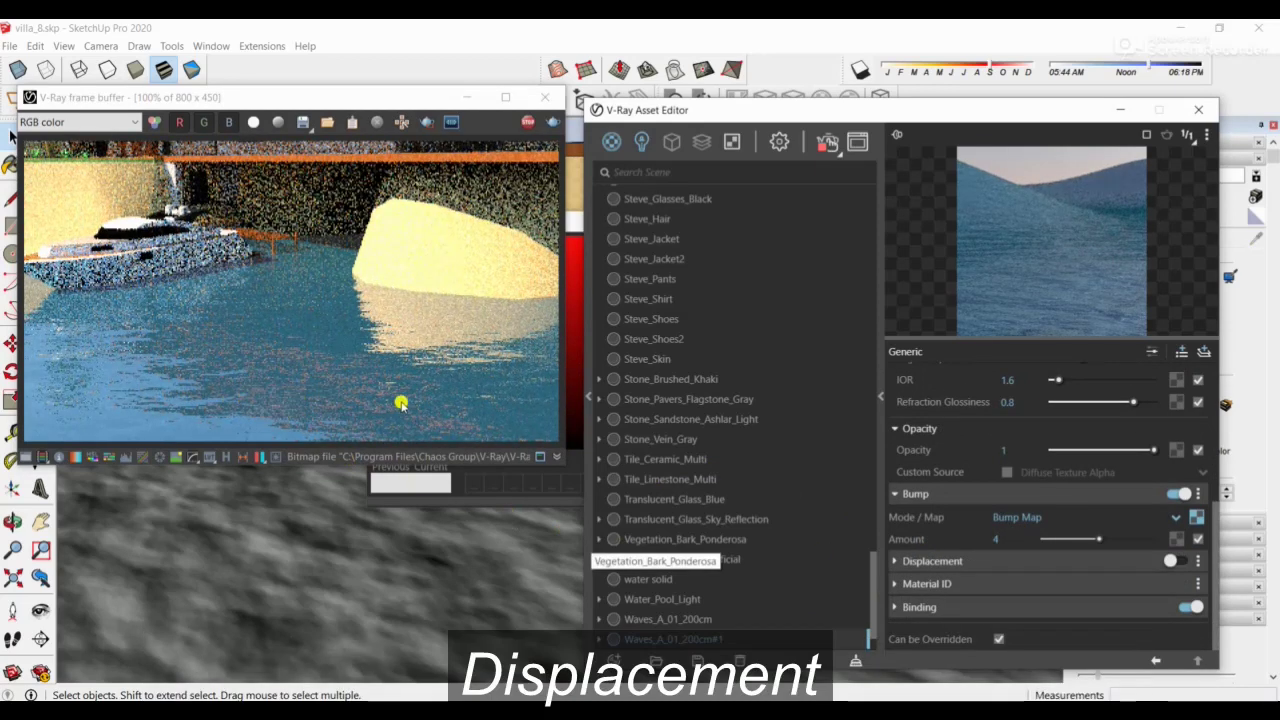
- Enable displacement on the water material and set its amount to 4
left_click(940, 563)
left_click(1173, 371)
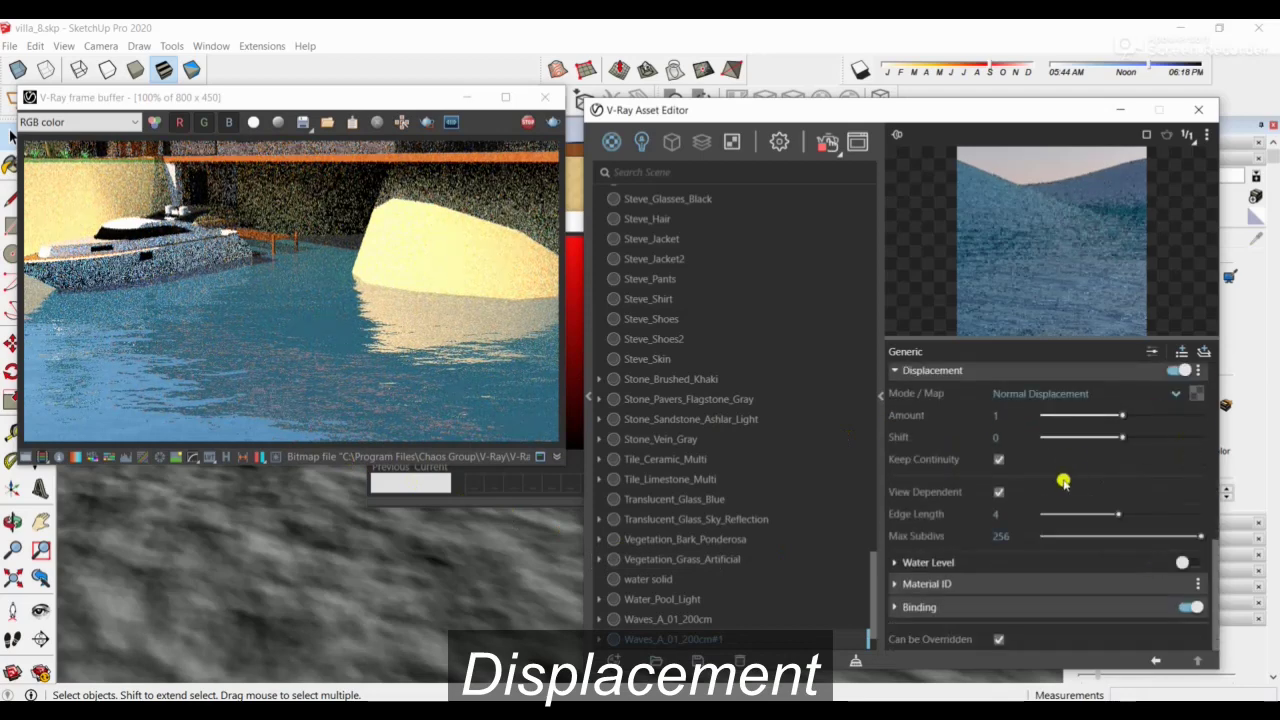
left_click_drag(1124, 416, 1222, 420)
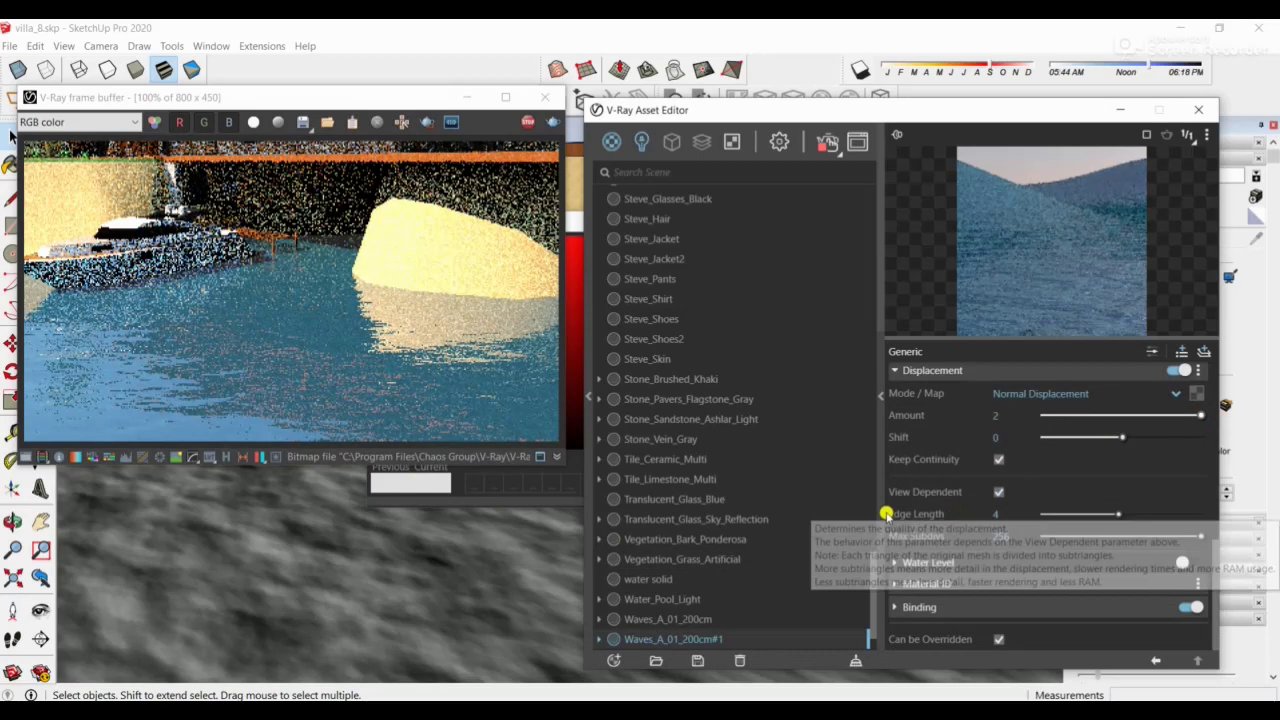
type("4")
key("Return")
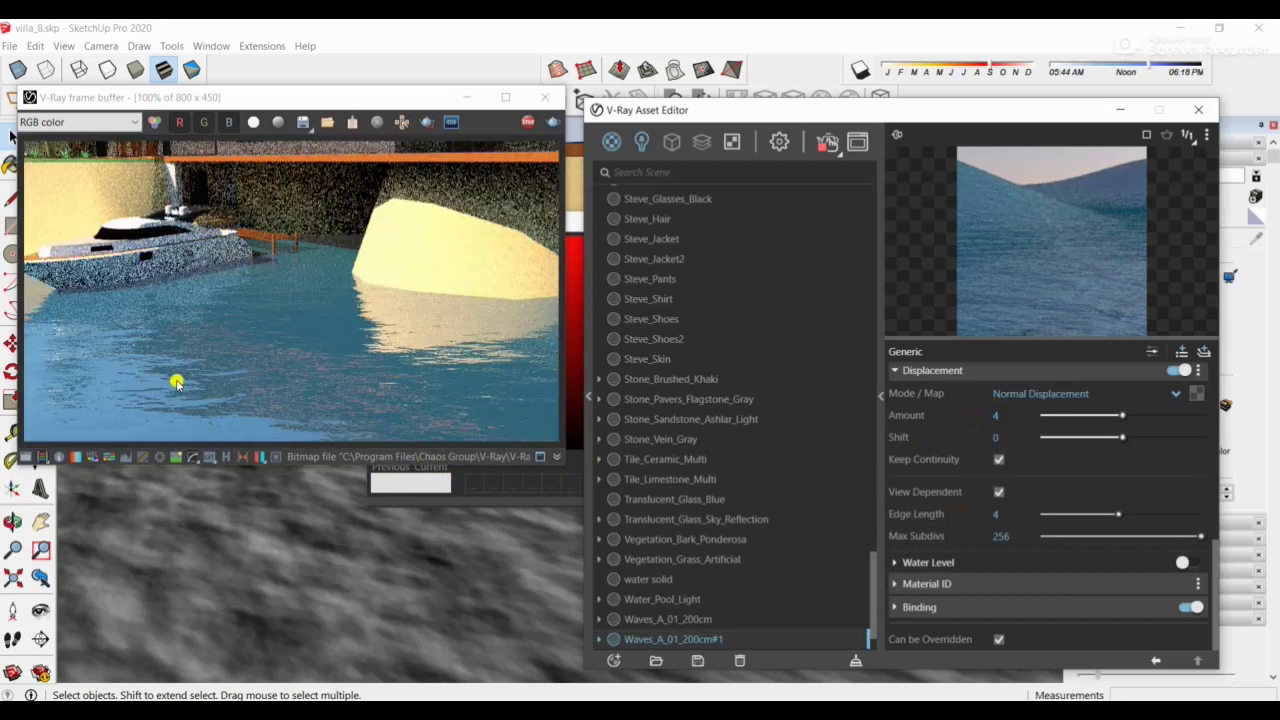
- Frame the render low over the water toward the yacht and villa, and raise the water material's bump amount to 7.33
mouse_move(320, 563)
middle_mouse_down()
mouse_move(371, 622)
mouse_move(309, 597)
mouse_move(317, 609)
middle_mouse_up()
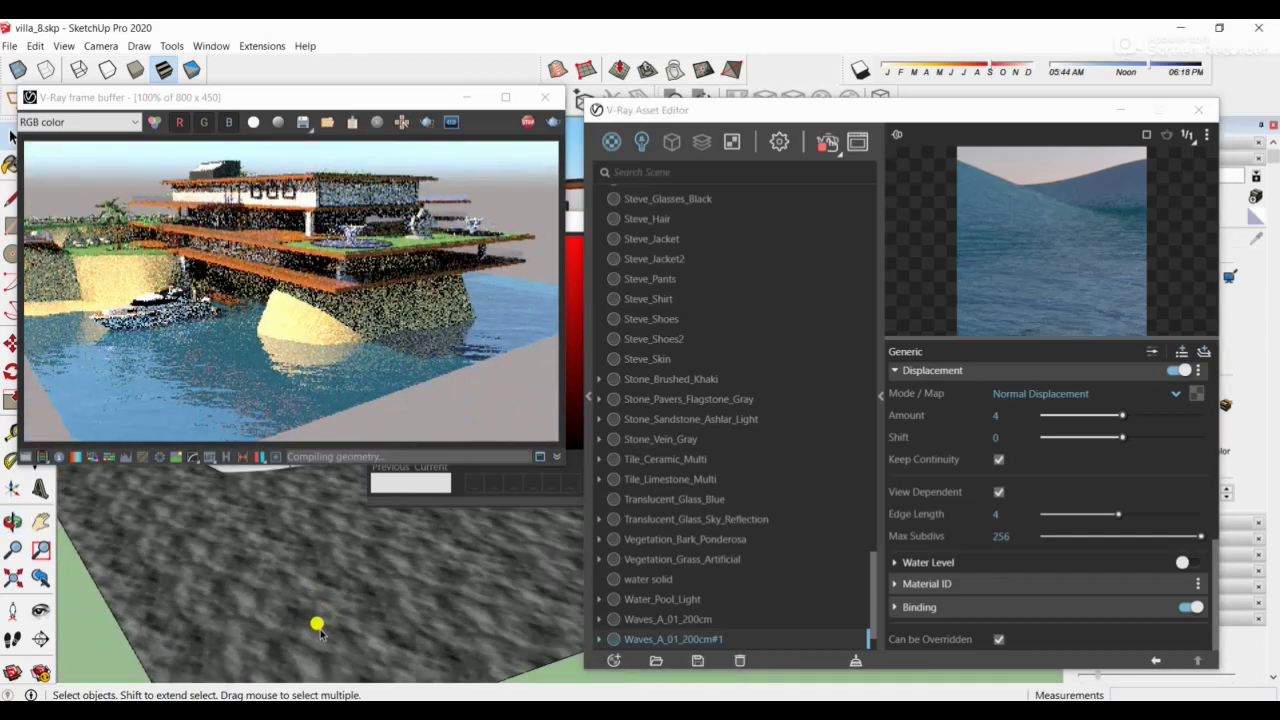
scroll(243, 663, "up", 3)
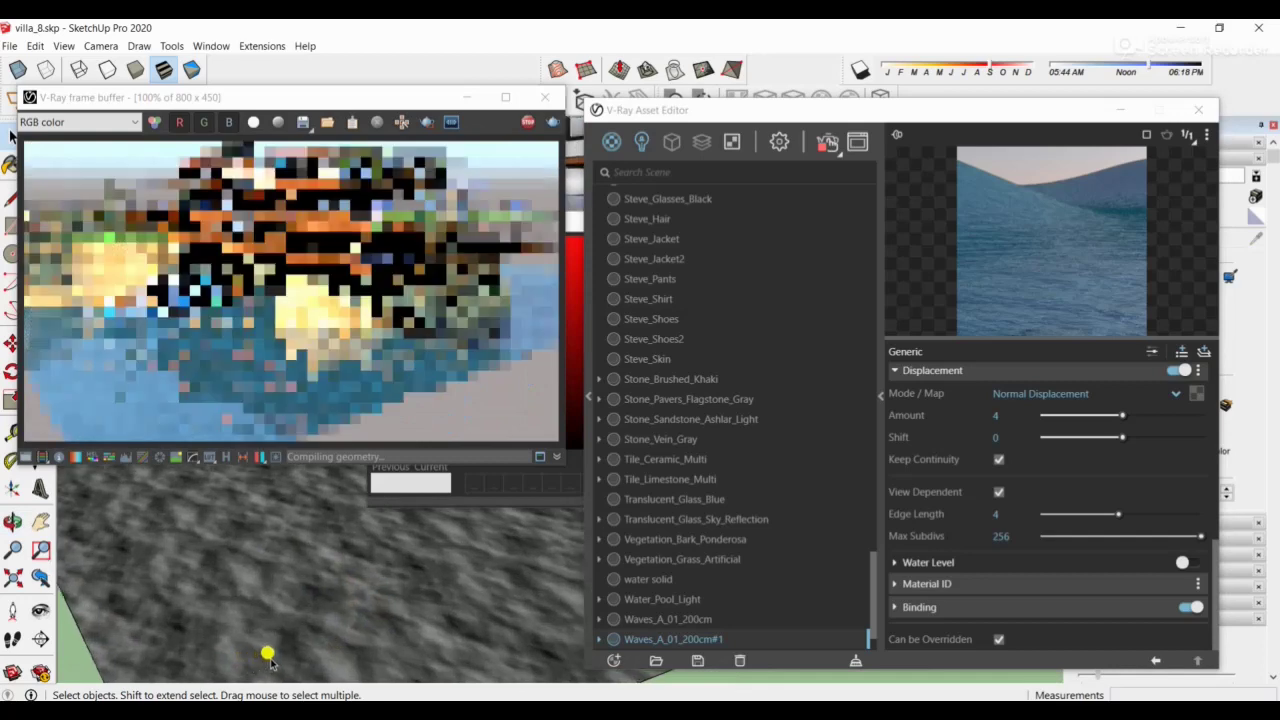
mouse_move(277, 655)
middle_mouse_down()
mouse_move(311, 654)
mouse_move(237, 655)
mouse_move(286, 571)
mouse_move(314, 626)
mouse_move(270, 606)
mouse_move(309, 623)
middle_mouse_up()
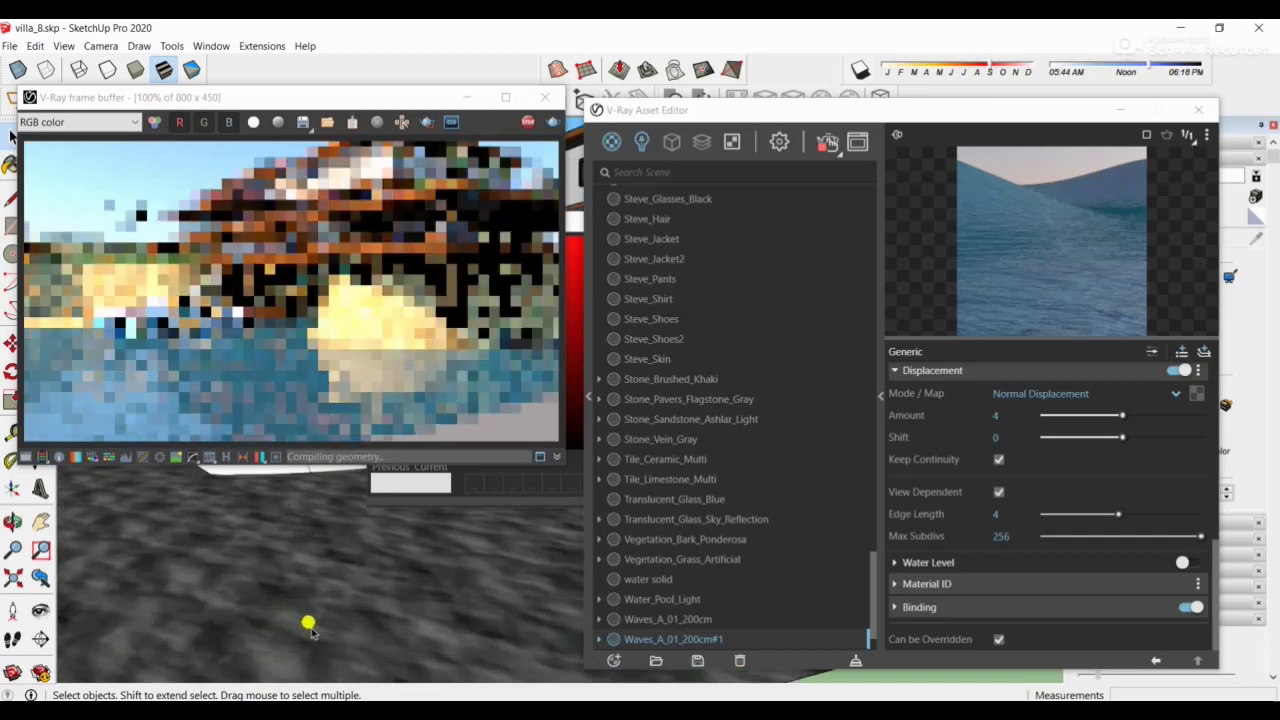
scroll(318, 628, "up", 3)
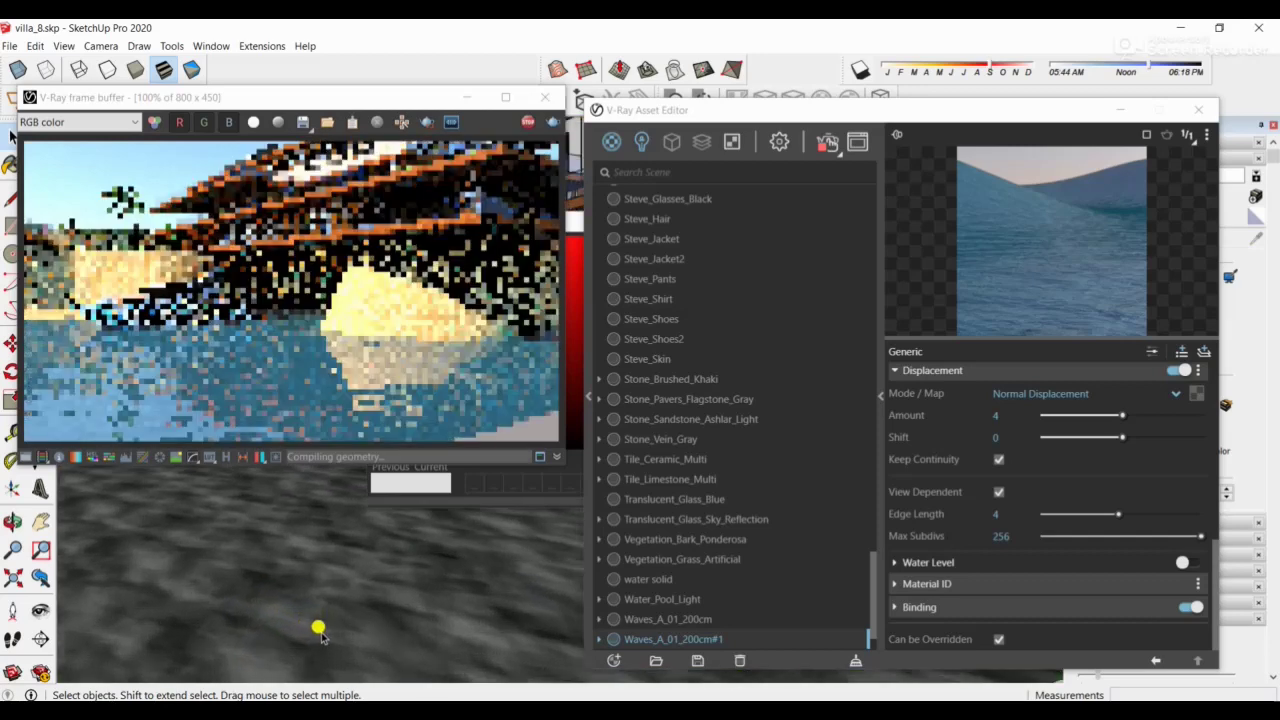
scroll(318, 628, "up", 2)
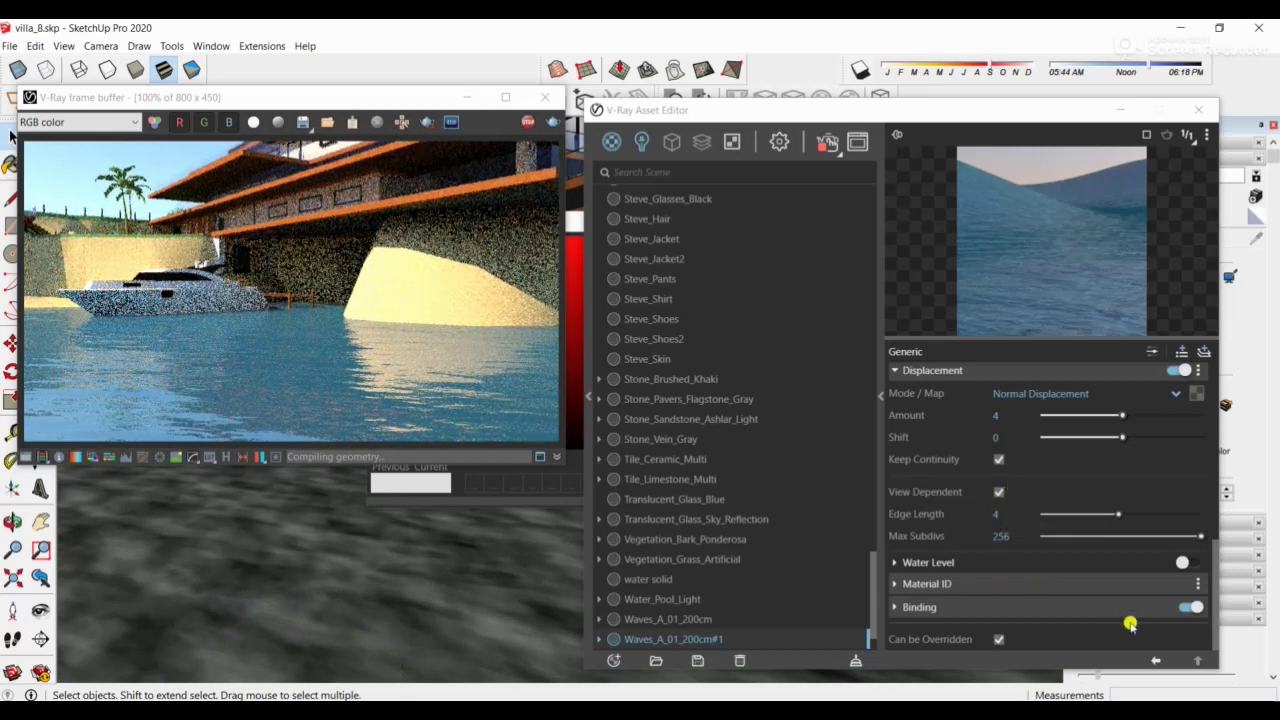
scroll(1018, 521, "up", 5)
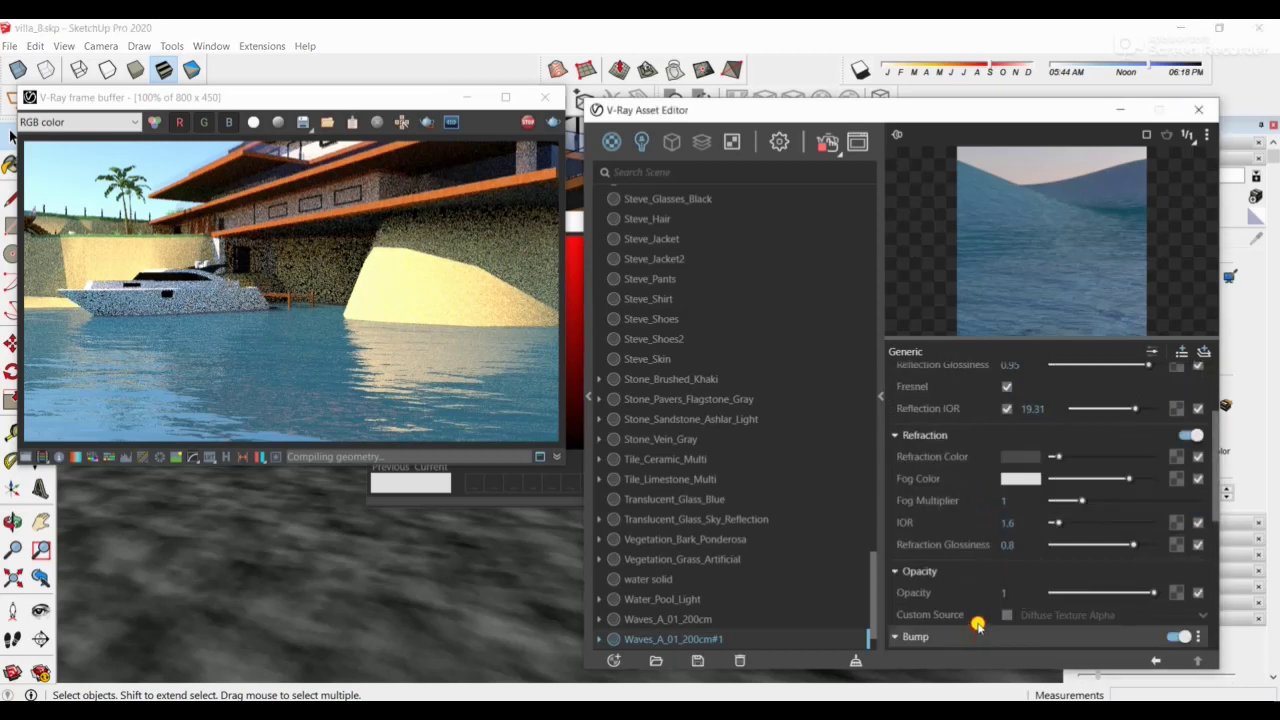
left_click_drag(1211, 498, 1213, 578)
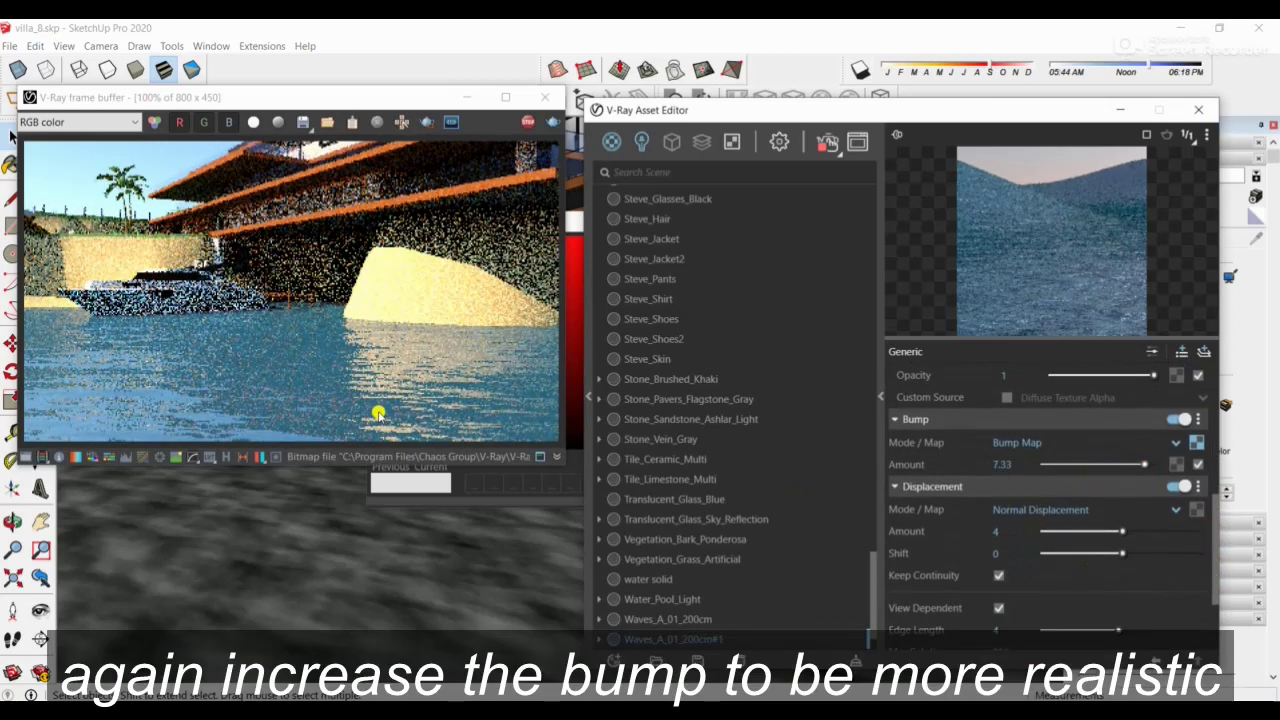
- Raise the water material's displacement amount to 7.31
scroll(1047, 625, "down", 2)
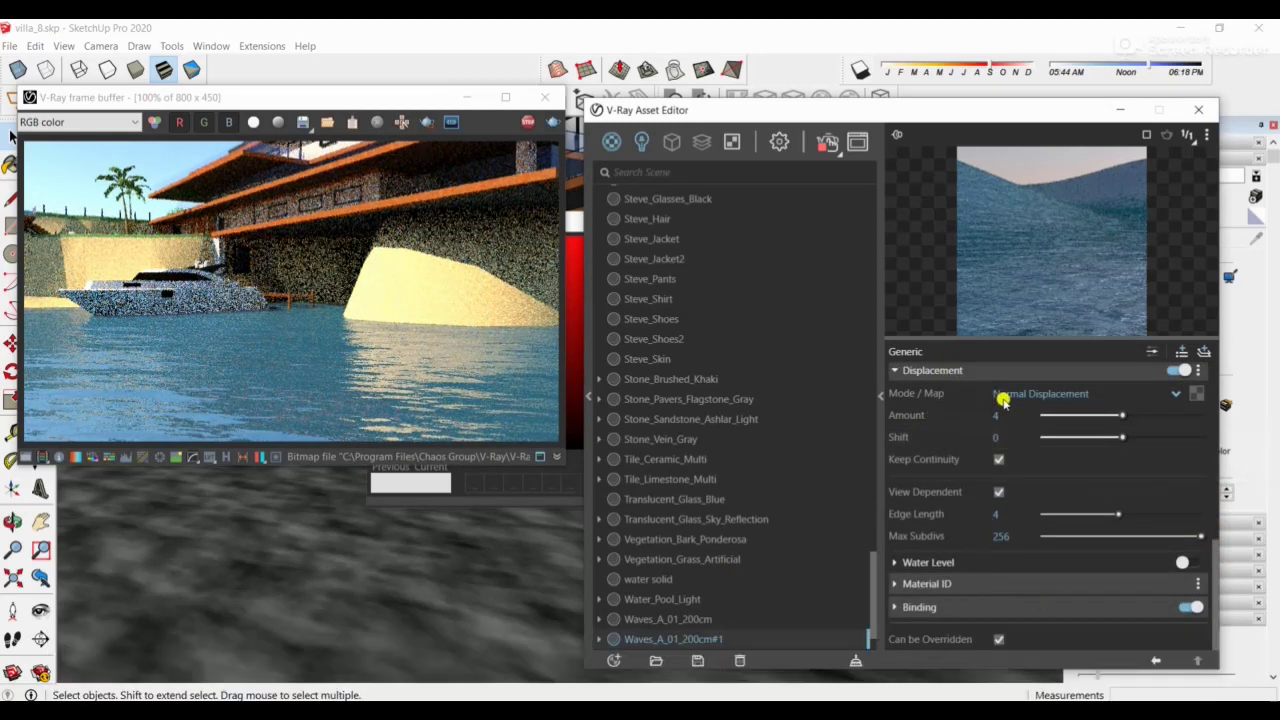
left_click(1187, 421)
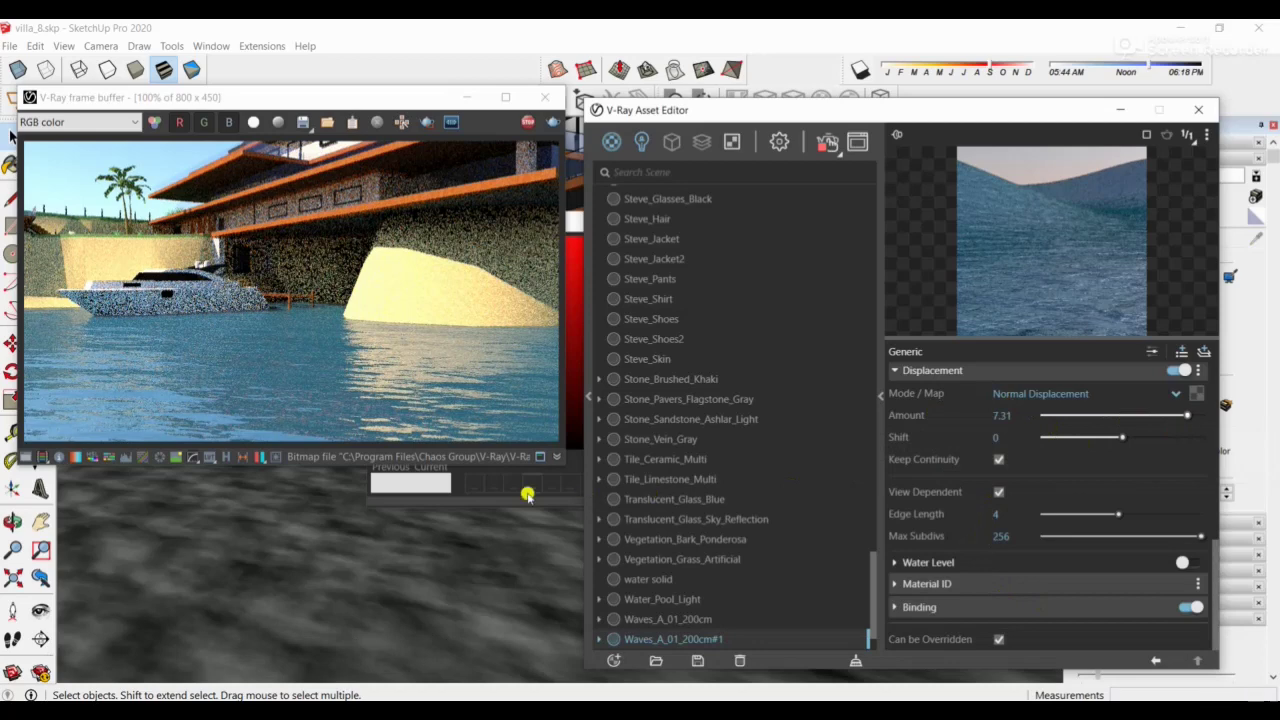
left_click(291, 398)
- Lighten the water material's reflection color to a light grey with a value of 0.835
scroll(950, 440, "up", 10)
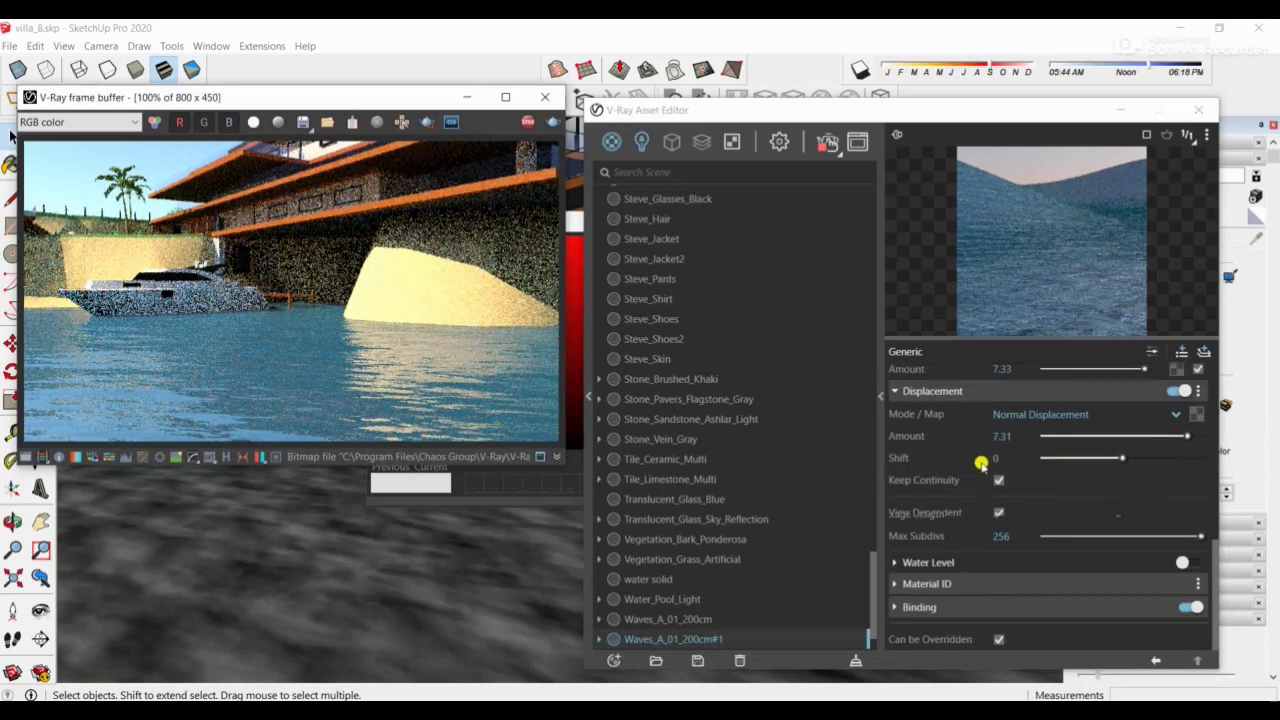
mouse_move(1027, 423)
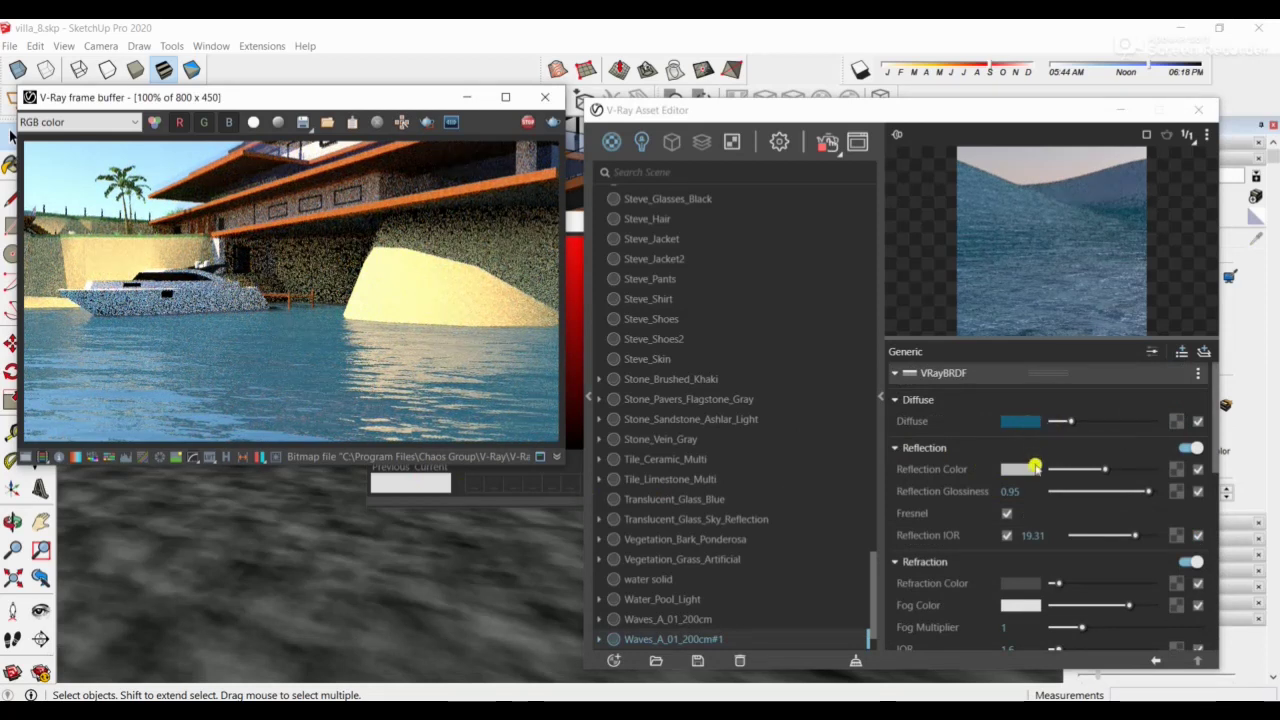
left_click(1027, 470)
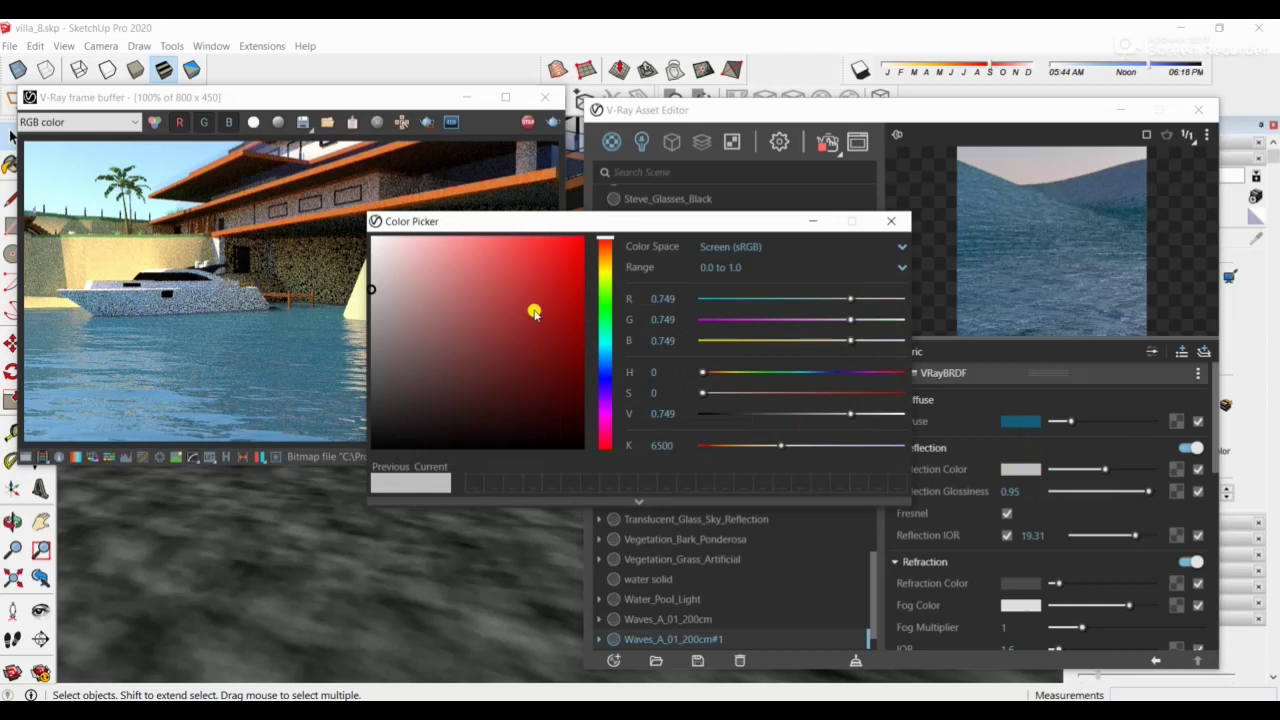
left_click_drag(369, 291, 365, 344)
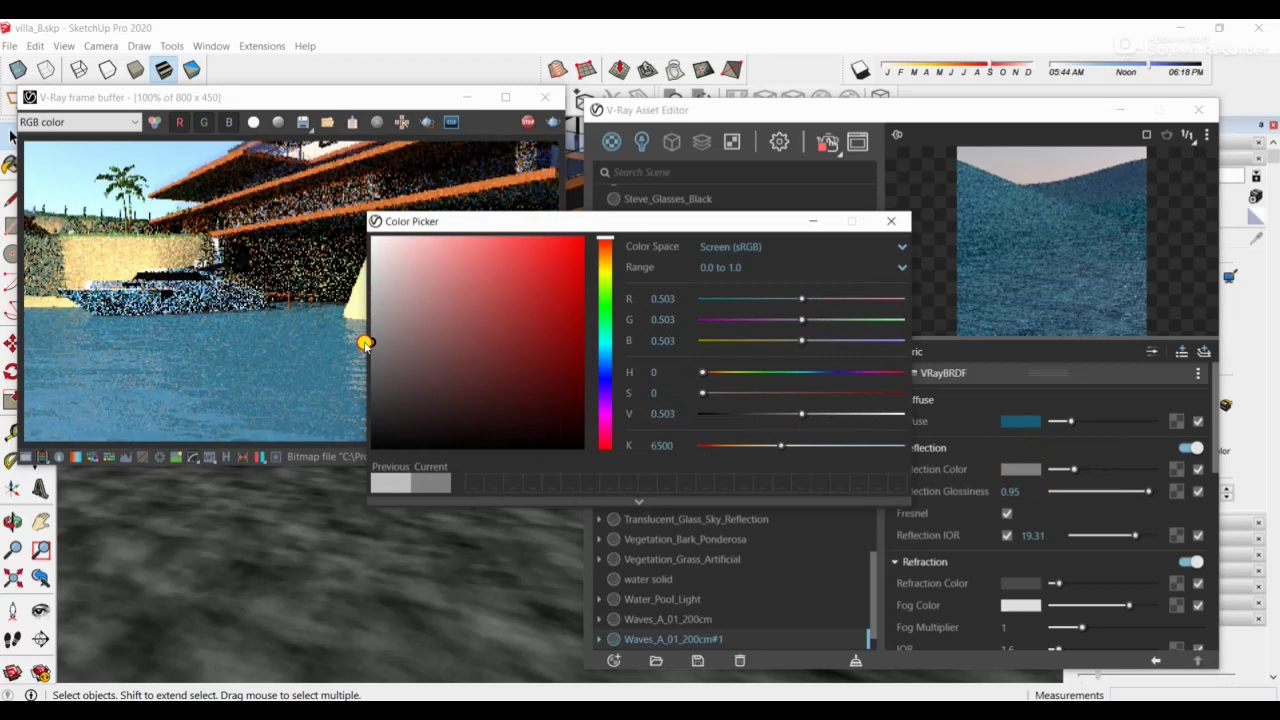
left_click_drag(365, 344, 367, 273)
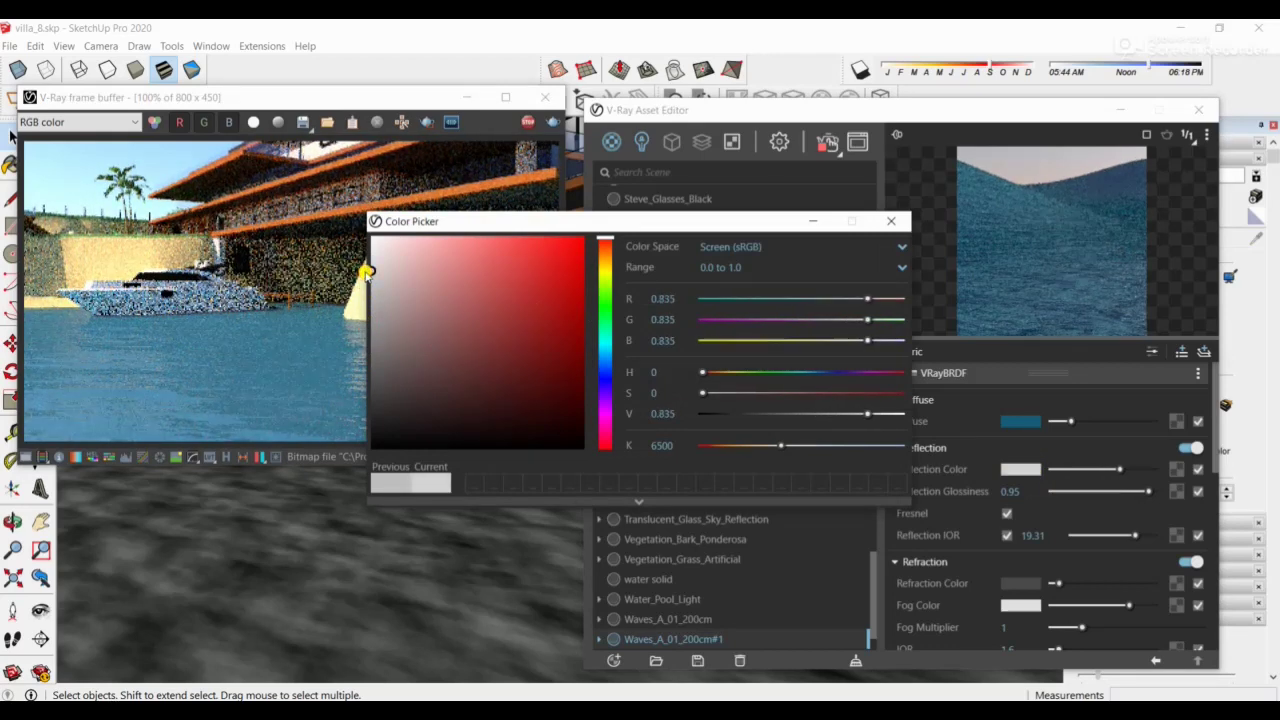
left_click(257, 381)
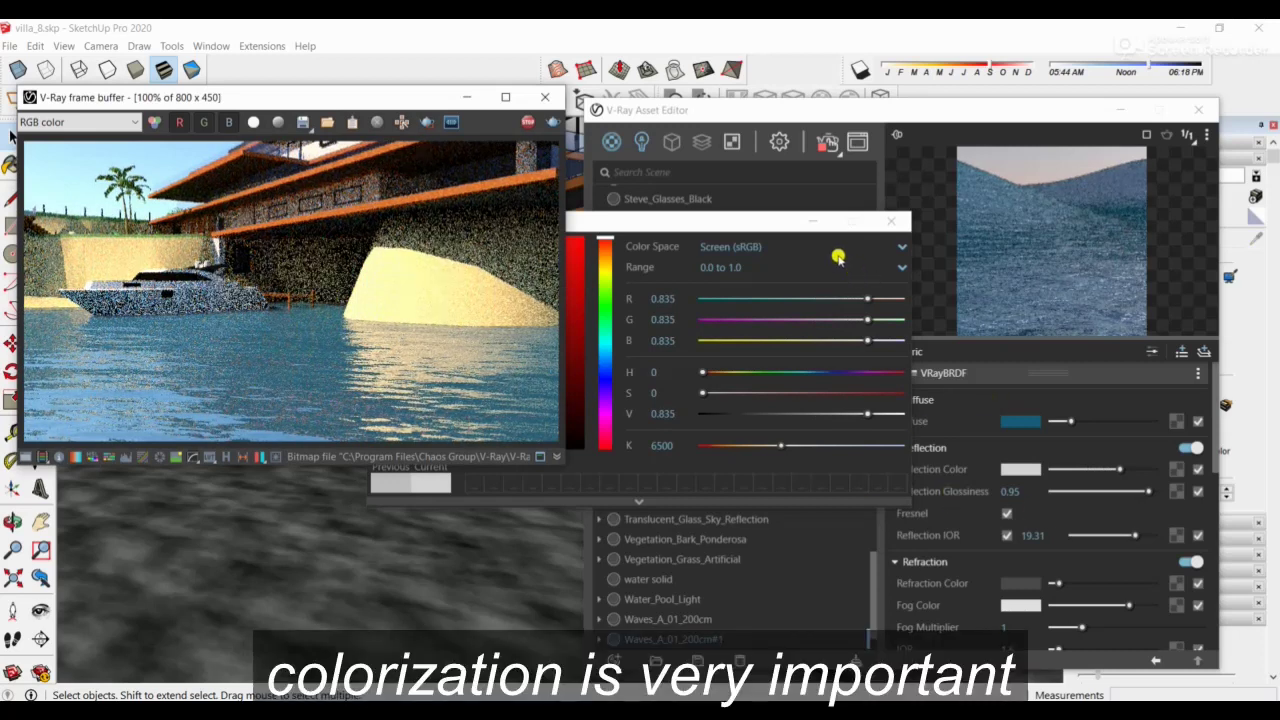
left_click(891, 221)
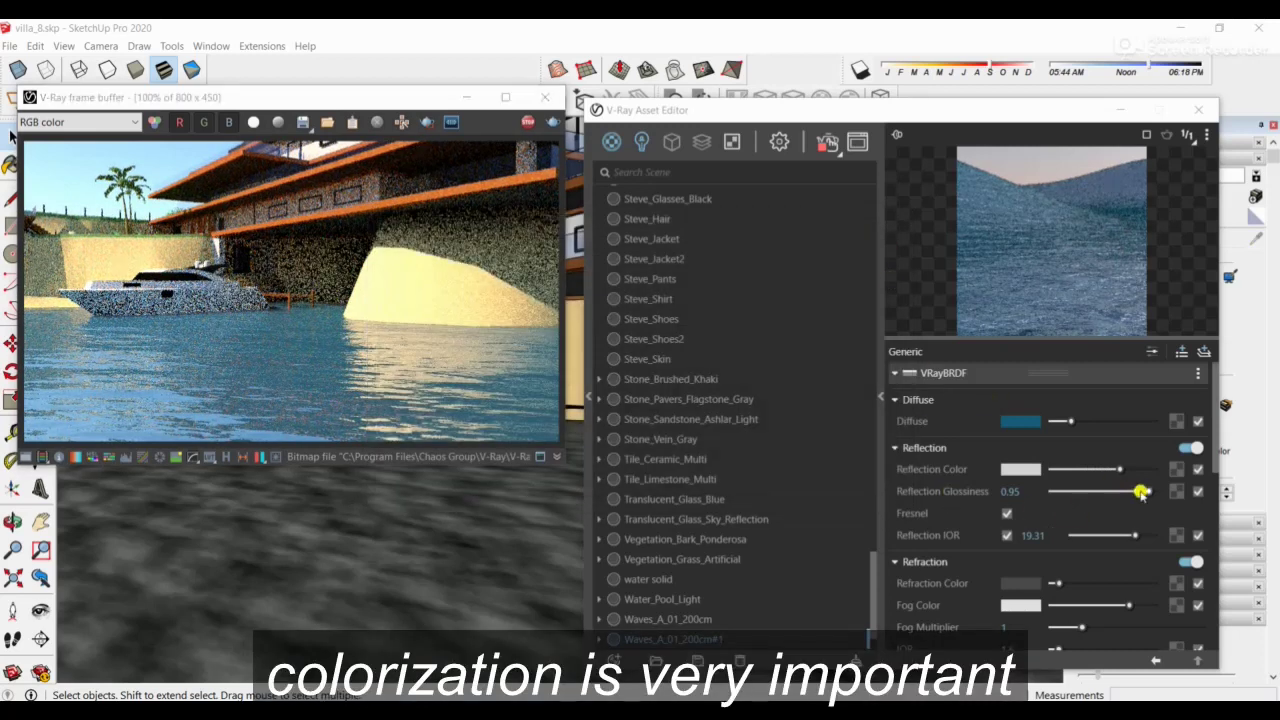
- Try a reflection glossiness of 0.6 on the water material, and set it to 1
left_click_drag(1141, 493, 1146, 494)
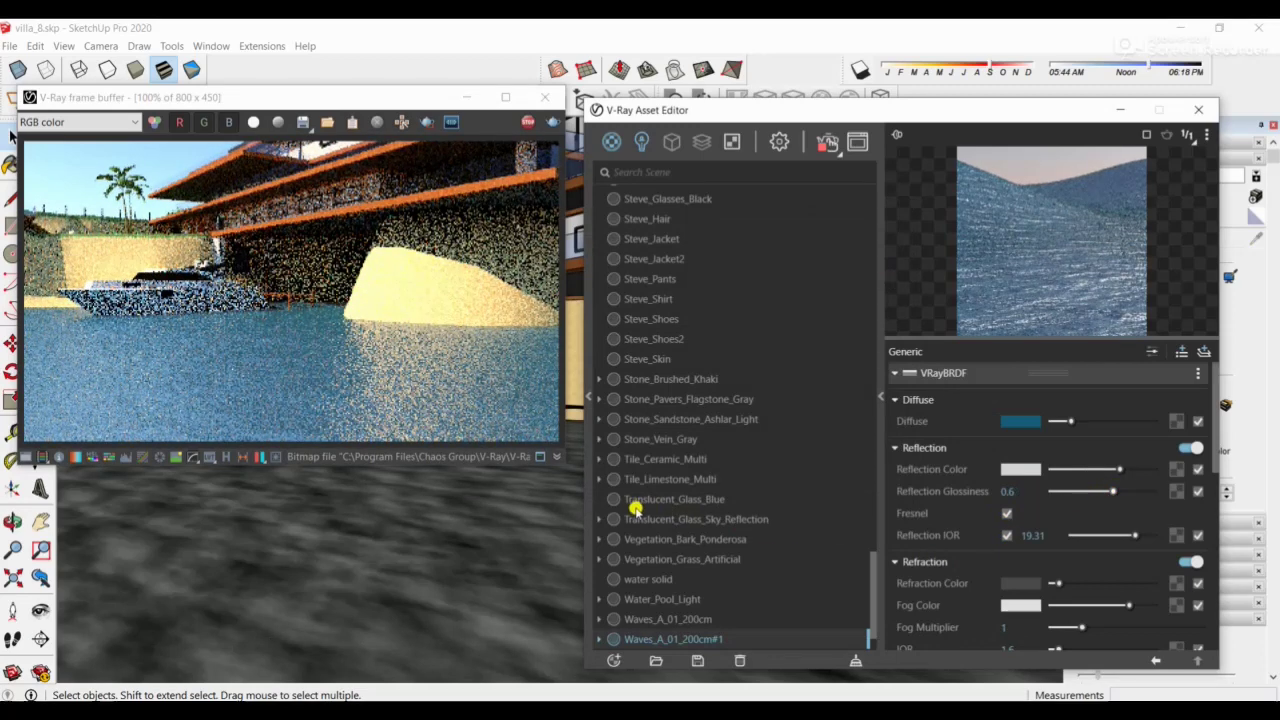
left_click_drag(1112, 492, 1155, 494)
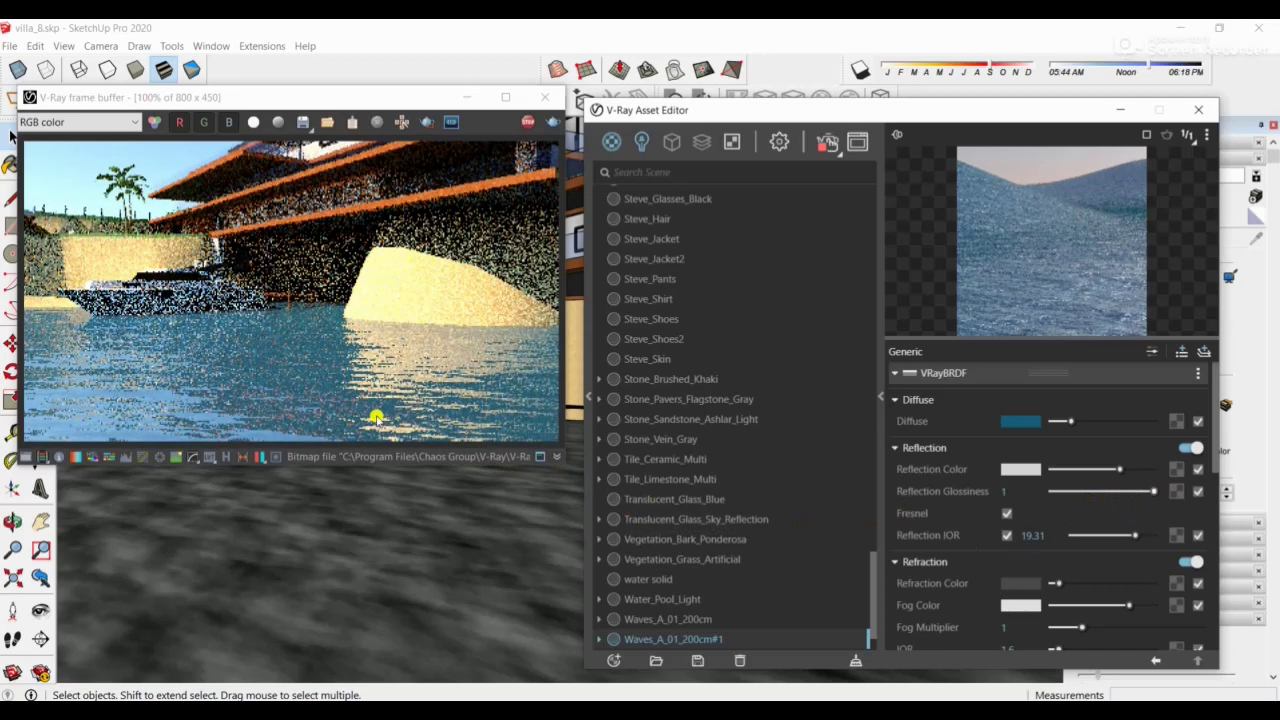
left_click(375, 418)
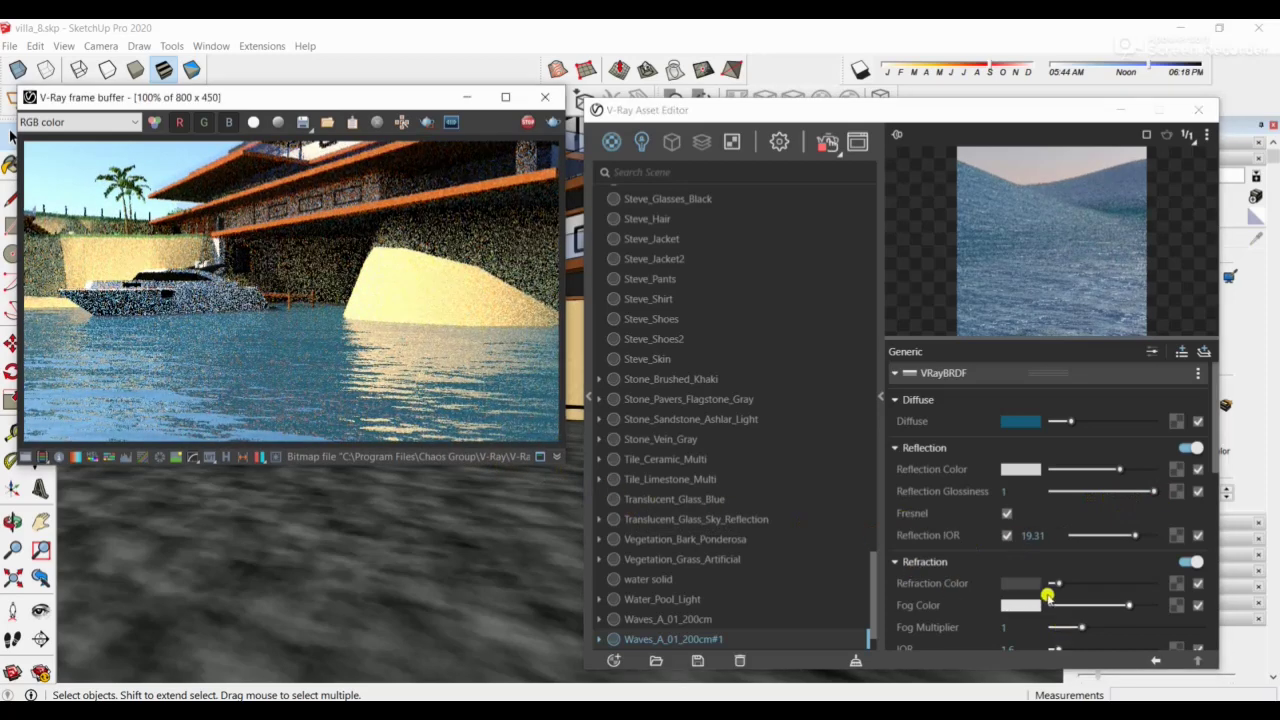
- Raise the water material's reflection IOR to 24.03 and check the water in the render
left_click_drag(1134, 535, 1151, 537)
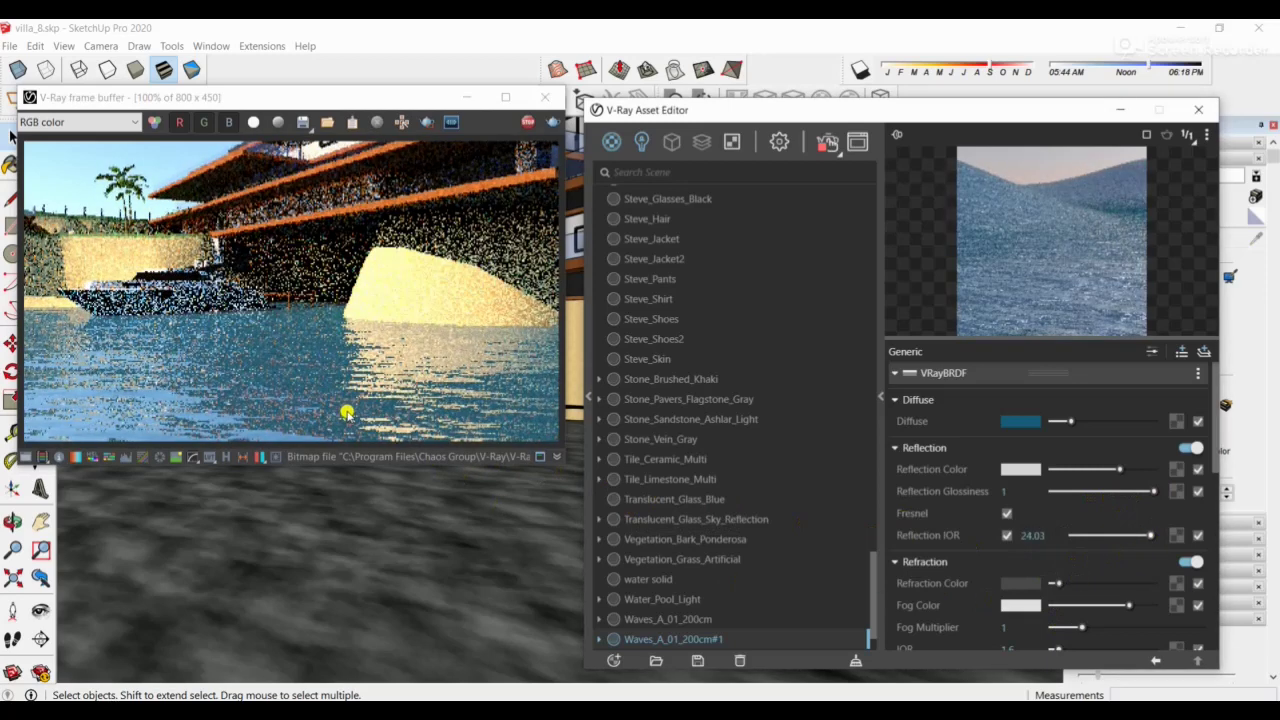
left_click(344, 413)
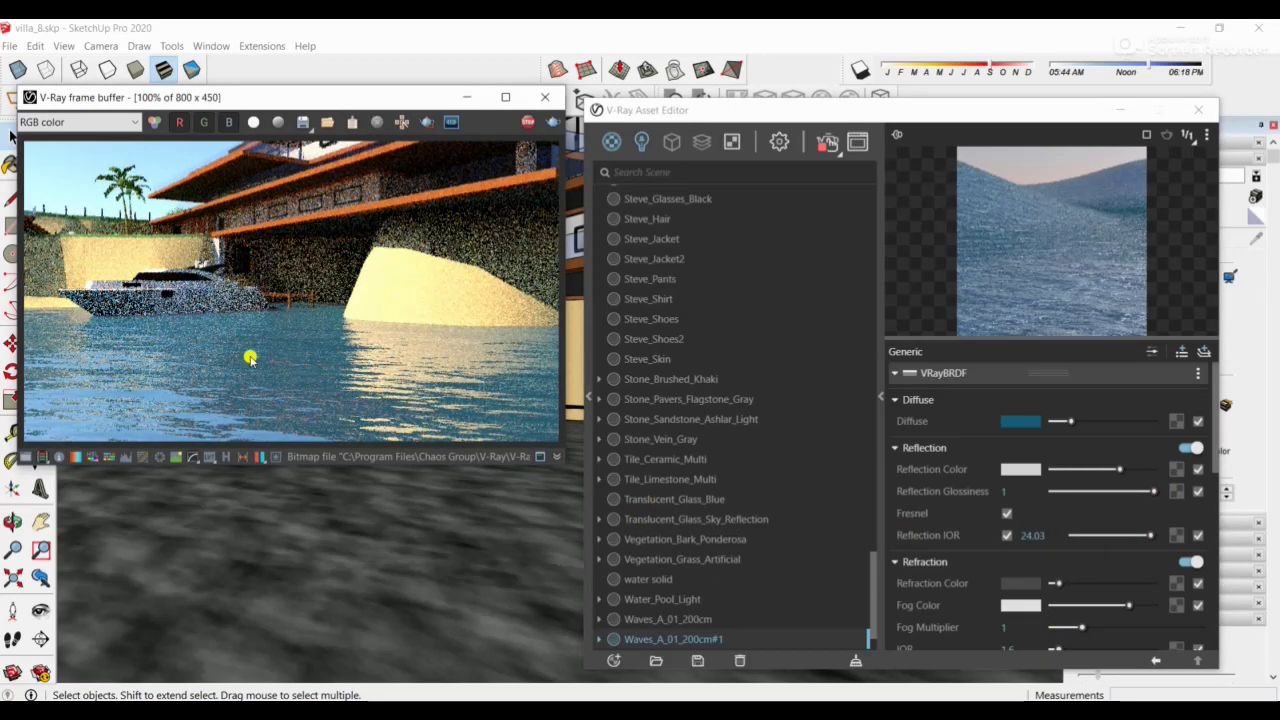
scroll(252, 360, "down", 2)
scroll(255, 362, "up", 2)
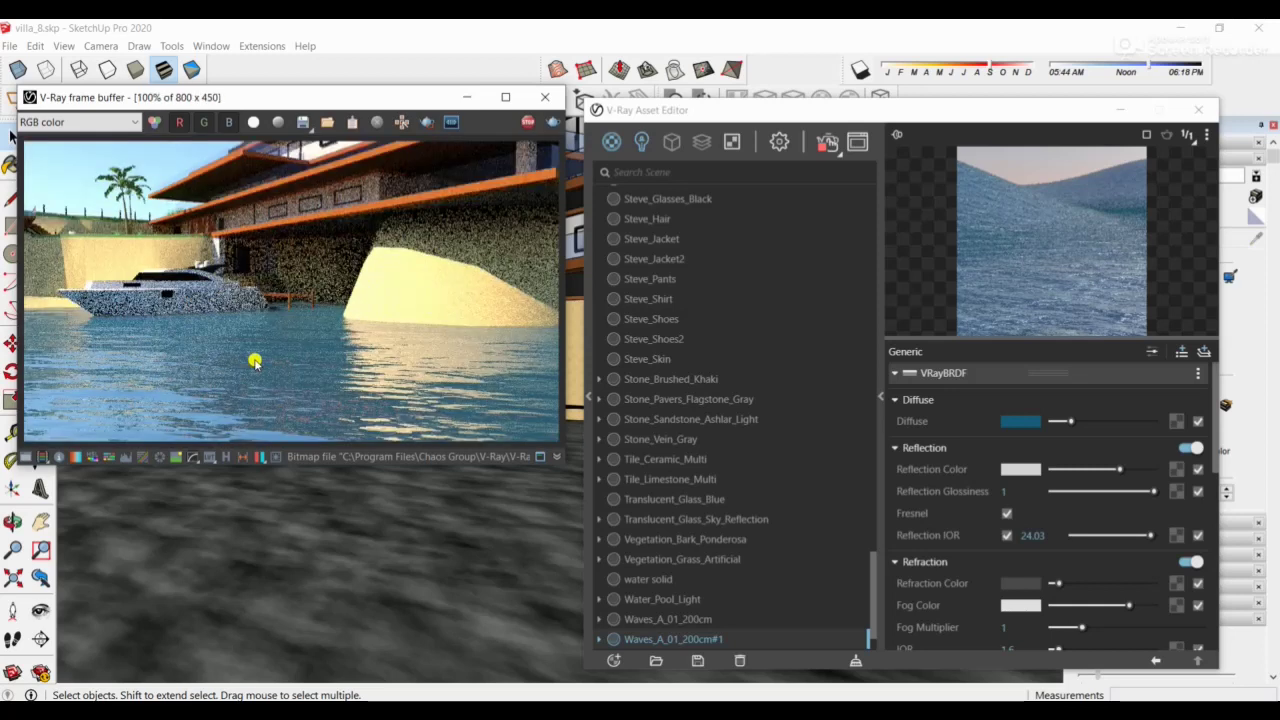